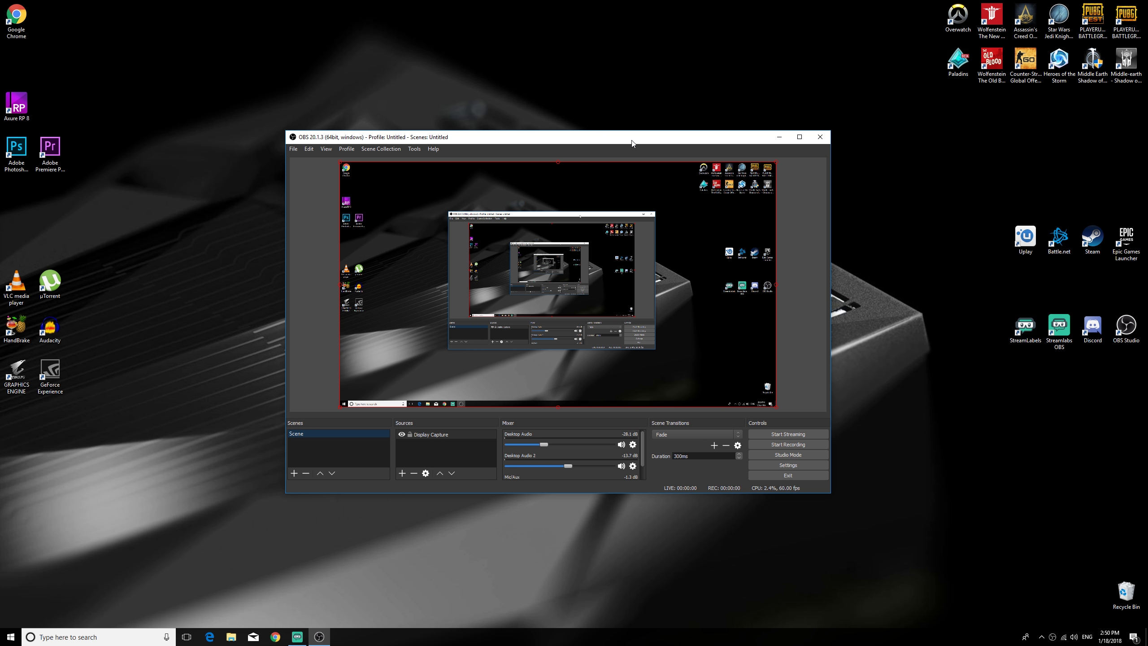
Open the settings, preview the Default and Rachni themes, and apply the Dark theme
{"action": "left_click", "coordinate": [813, 467]}
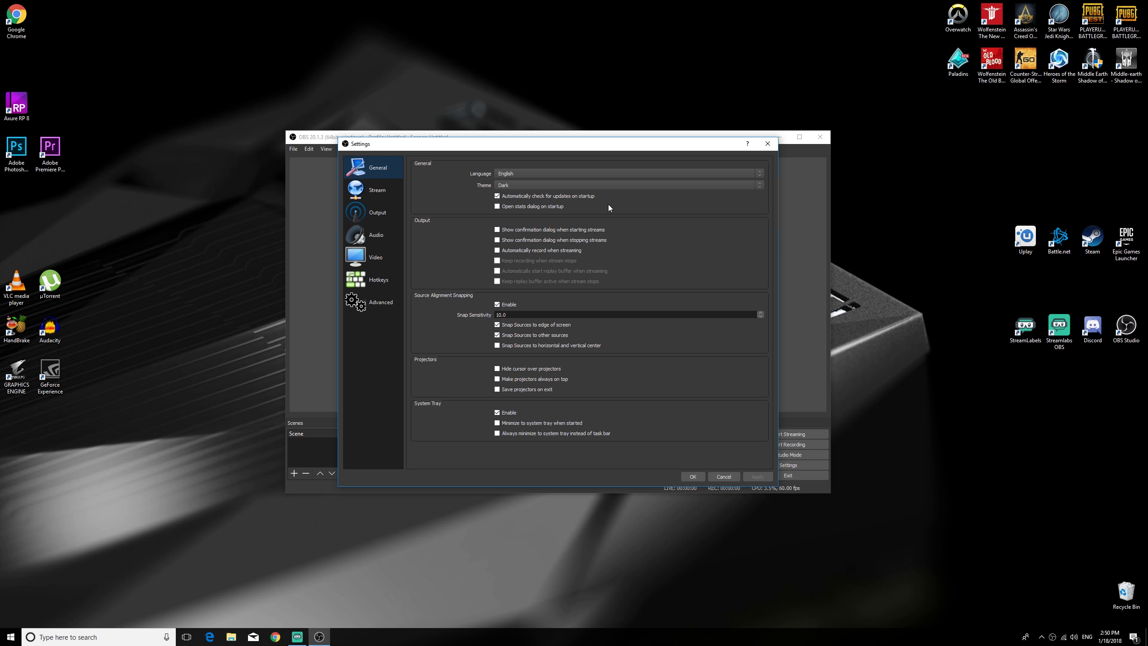
{"action": "left_click", "coordinate": [557, 185]}
{"action": "left_click", "coordinate": [545, 199]}
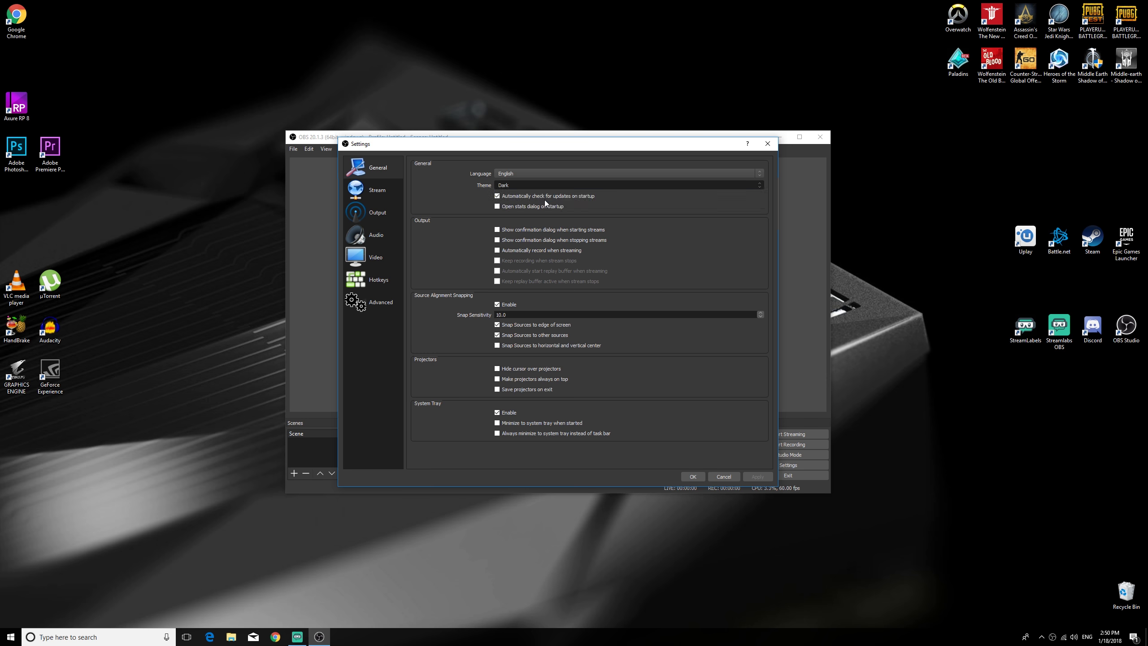
{"action": "mouse_move", "coordinate": [526, 146]}
{"action": "left_mouse_down"}
{"action": "mouse_move", "coordinate": [464, 324]}
{"action": "mouse_move", "coordinate": [572, 185]}
{"action": "mouse_move", "coordinate": [549, 146]}
{"action": "left_mouse_up"}
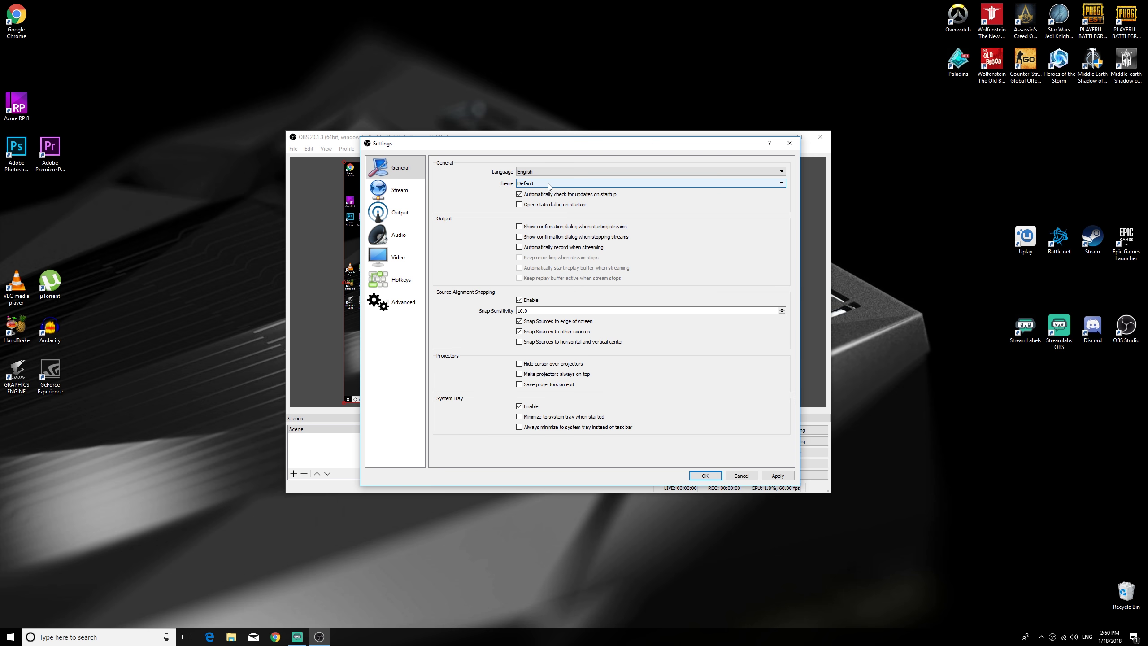
{"action": "left_click", "coordinate": [549, 187]}
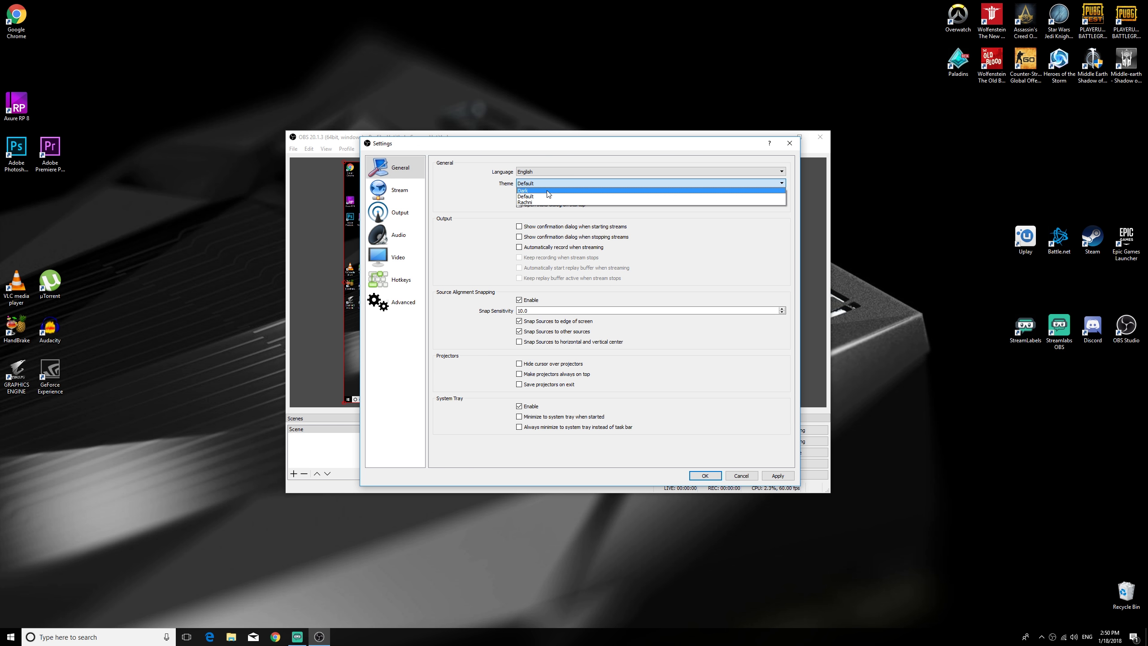
{"action": "left_click", "coordinate": [542, 190]}
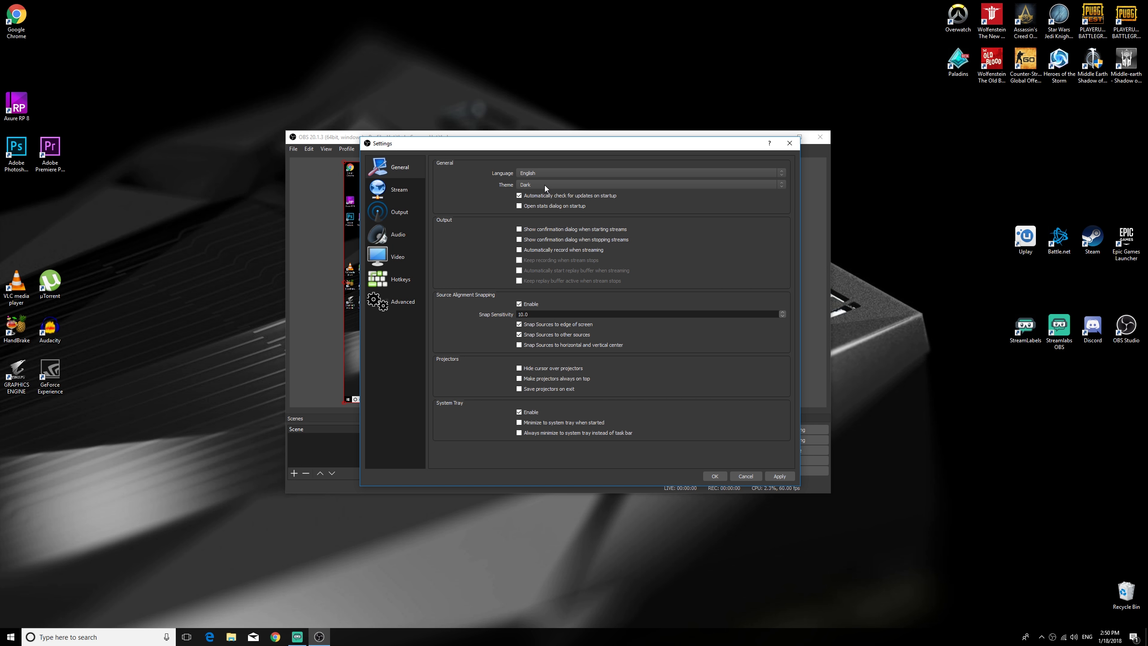
{"action": "left_click", "coordinate": [545, 185]}
{"action": "left_click", "coordinate": [544, 201]}
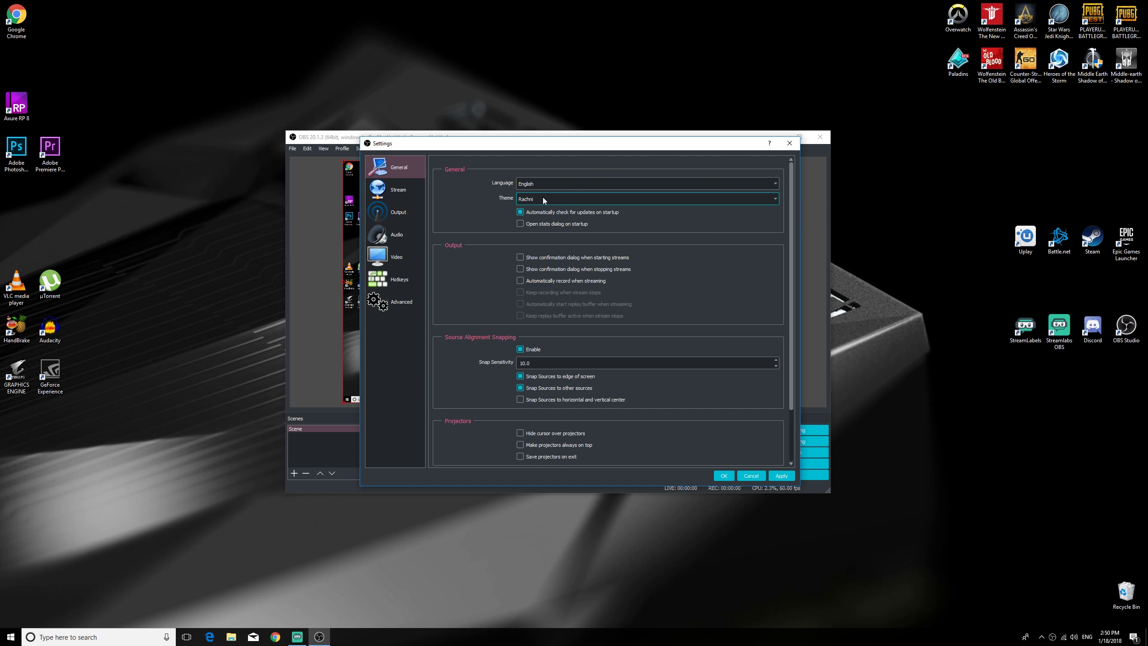
{"action": "left_click", "coordinate": [542, 198]}
{"action": "left_click", "coordinate": [545, 205]}
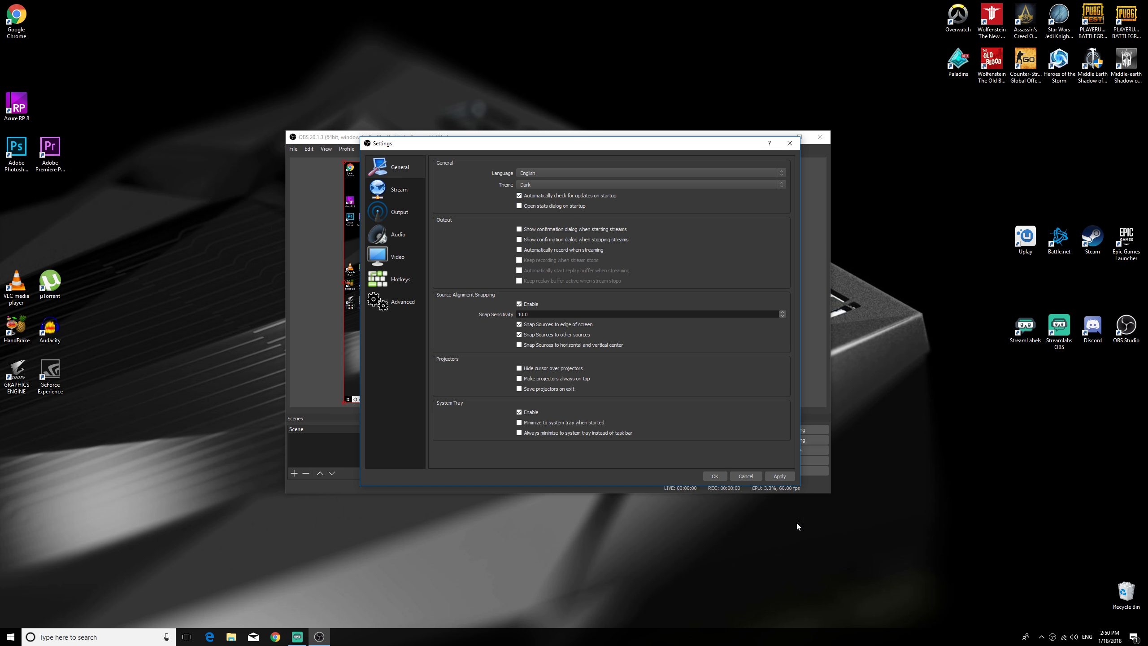
{"action": "left_click", "coordinate": [778, 477]}
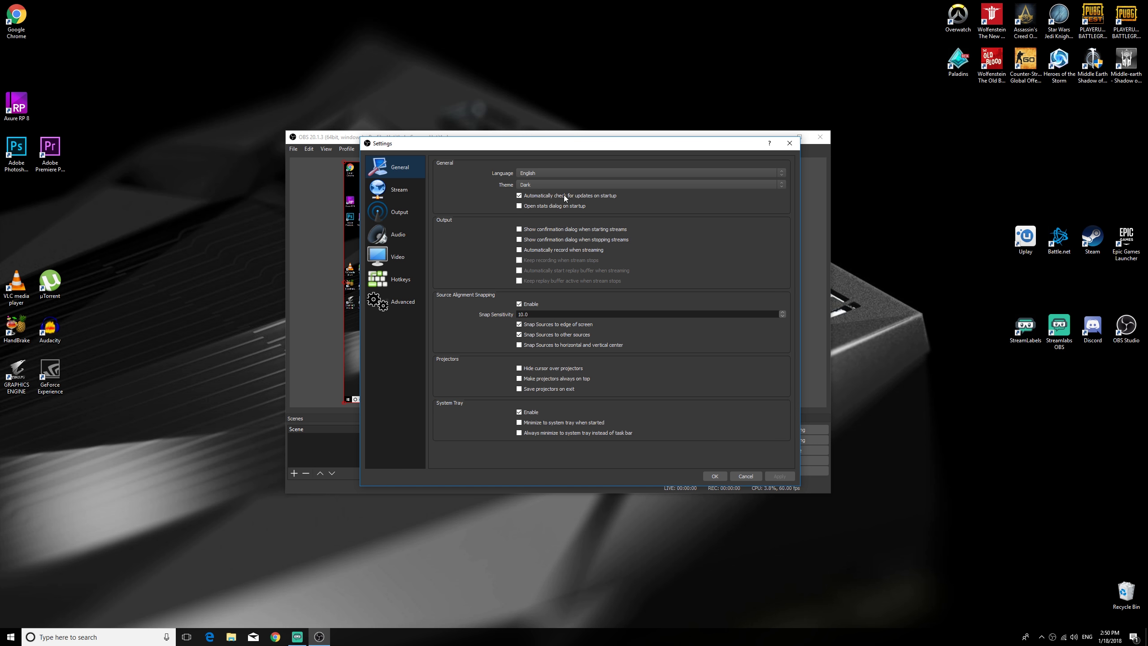
Choose Streaming Services as the stream type in the Stream settings and review the available services and the stream key field
{"action": "left_click", "coordinate": [409, 191]}
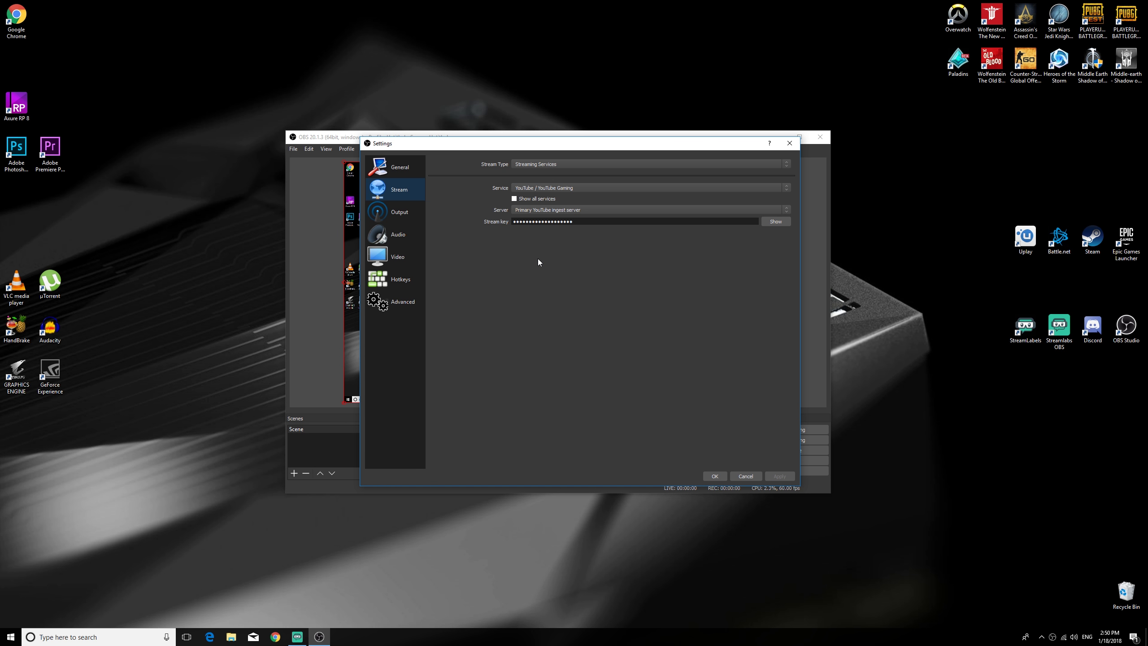
{"action": "left_click", "coordinate": [530, 165]}
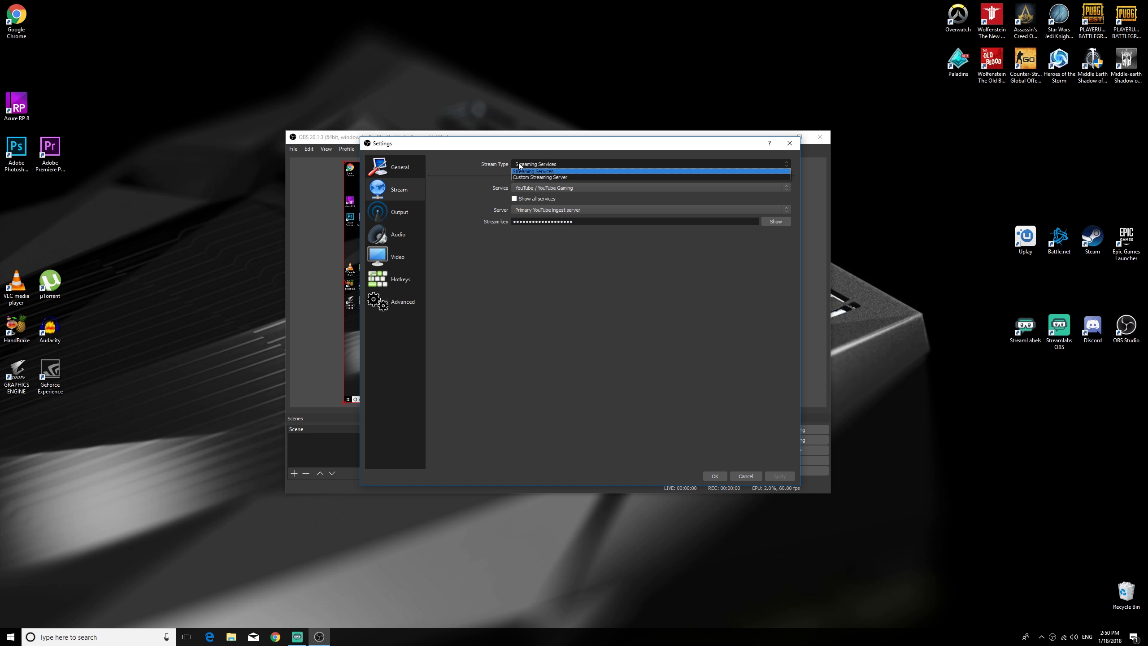
{"action": "left_click", "coordinate": [528, 172]}
{"action": "left_click", "coordinate": [553, 189]}
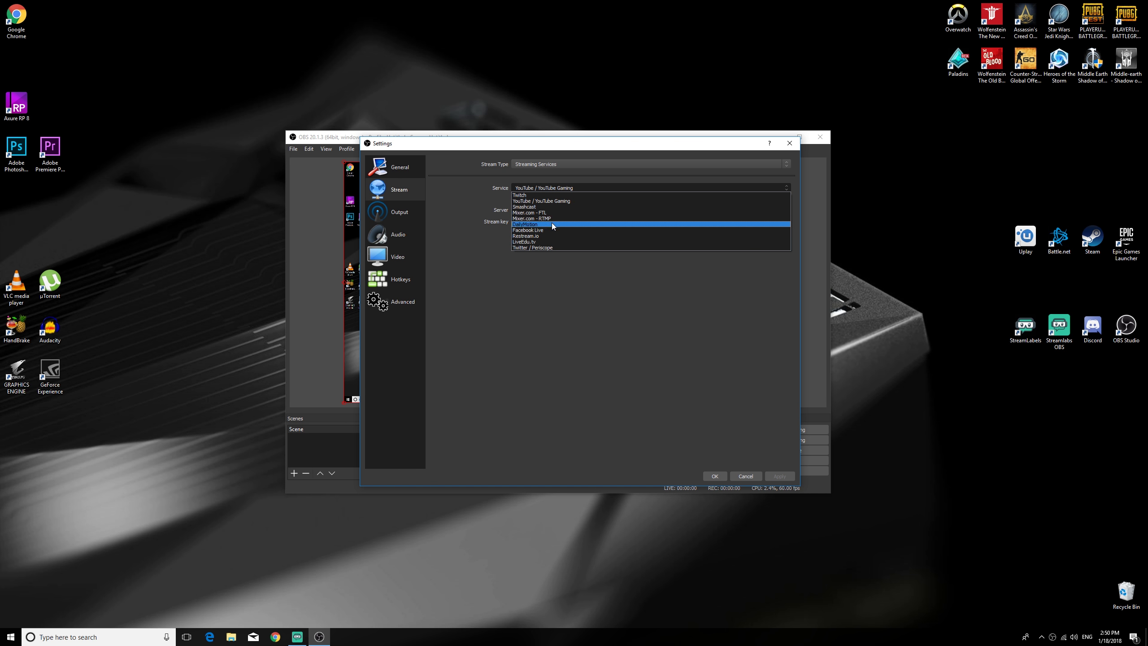
{"action": "left_click", "coordinate": [566, 187]}
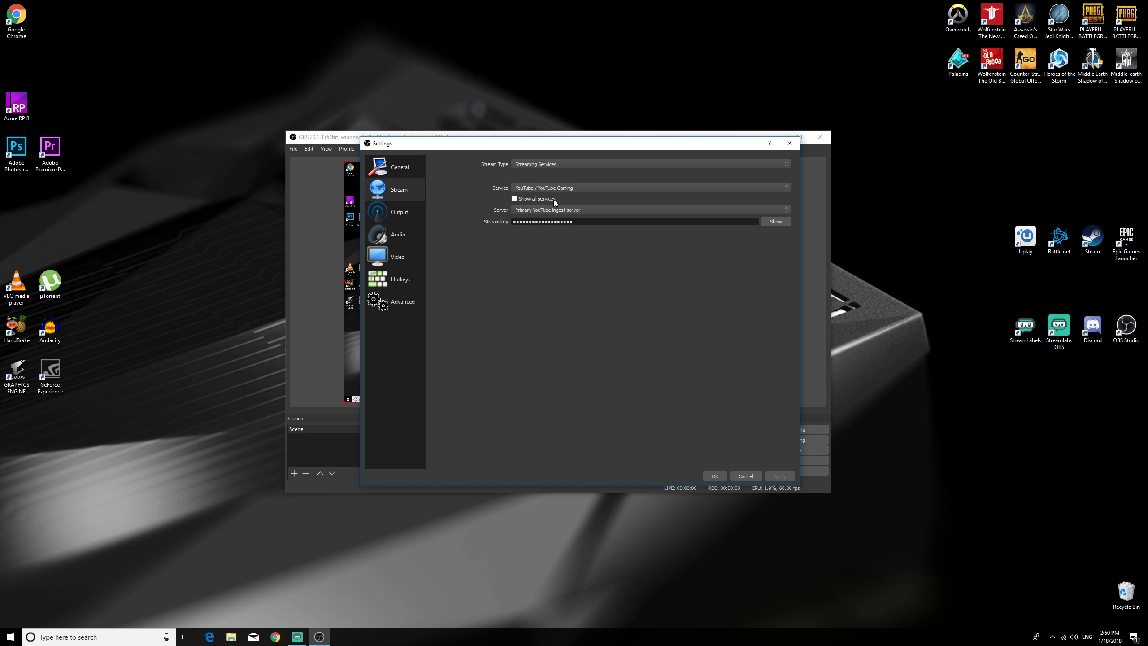
{"action": "left_click_drag", "start_coordinate": [578, 224], "coordinate": [513, 221]}
{"action": "left_click", "coordinate": [580, 166]}
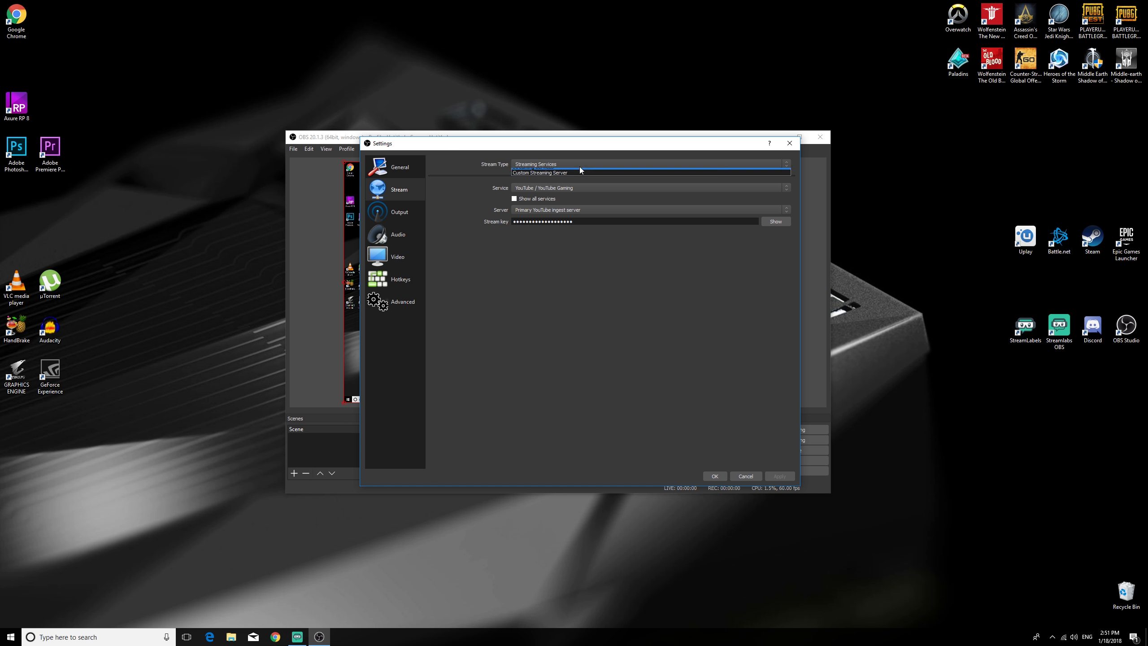
{"action": "left_click", "coordinate": [580, 170]}
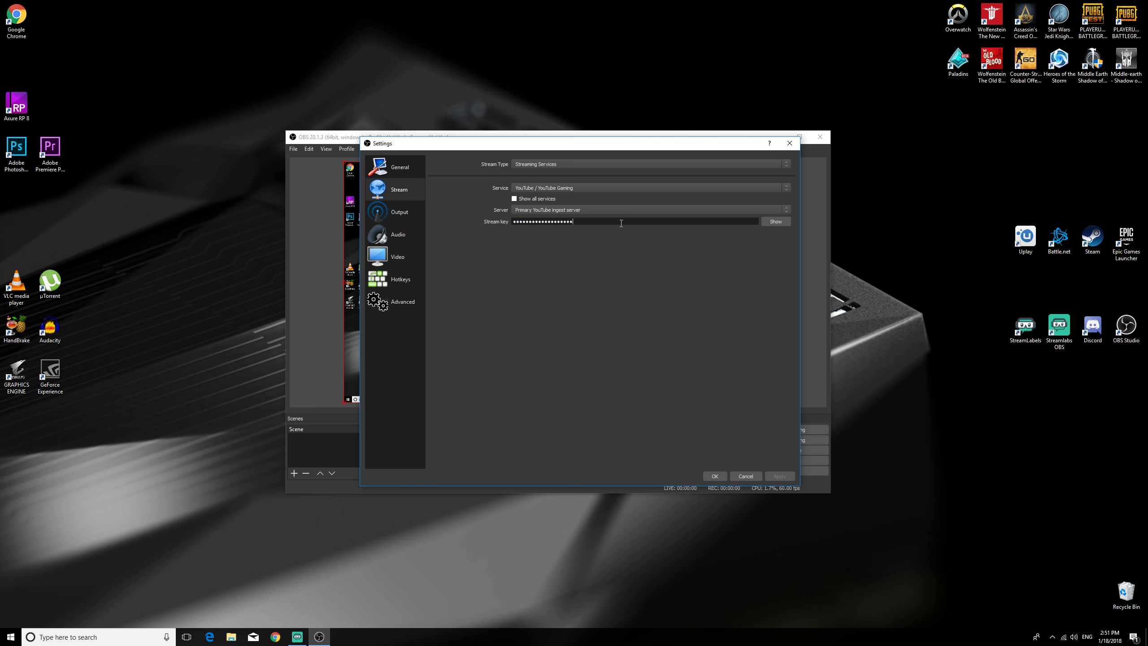
Preview the Simple output mode in the Output settings and set the output mode to Advanced
{"action": "left_click", "coordinate": [407, 215]}
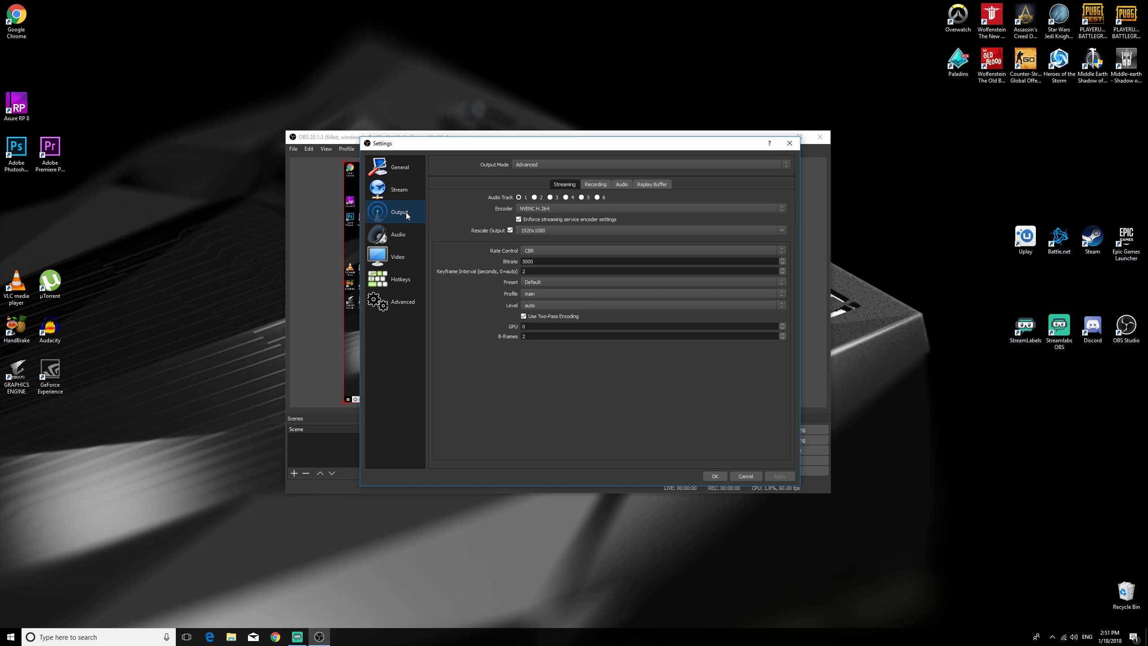
{"action": "left_click", "coordinate": [632, 165]}
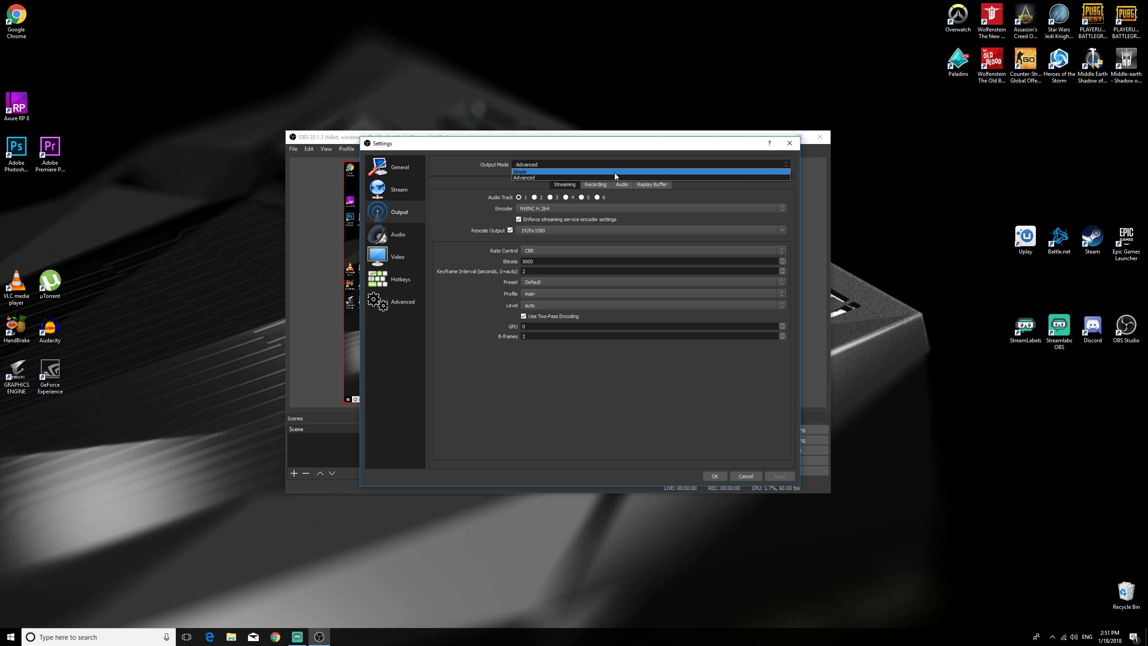
{"action": "left_click", "coordinate": [601, 172]}
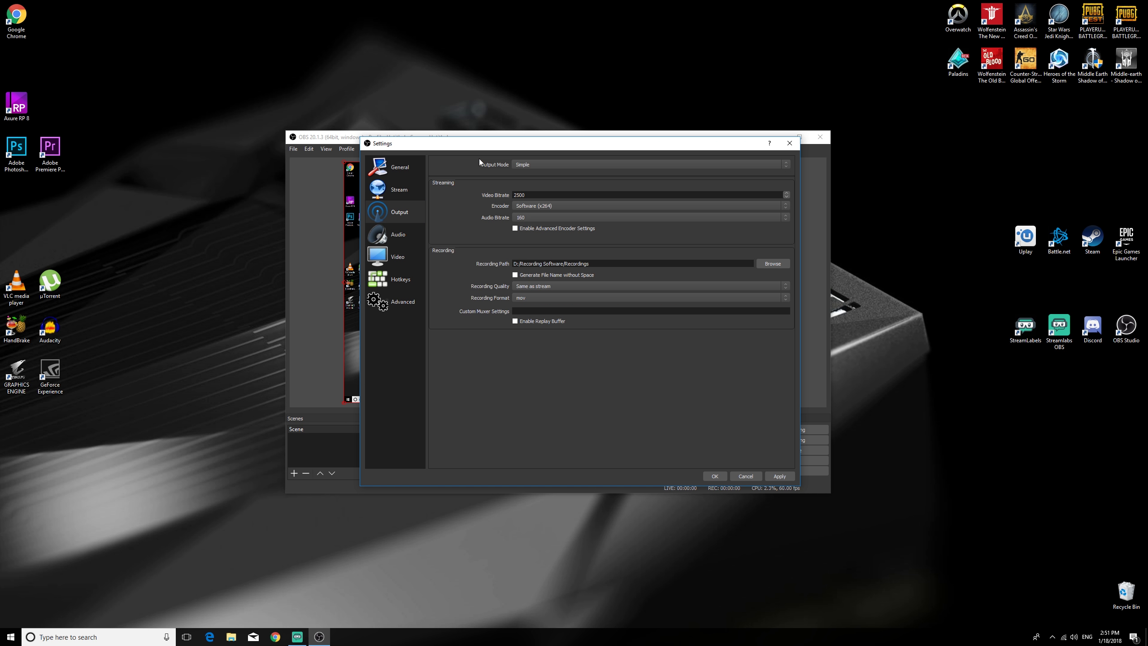
{"action": "left_click", "coordinate": [539, 167]}
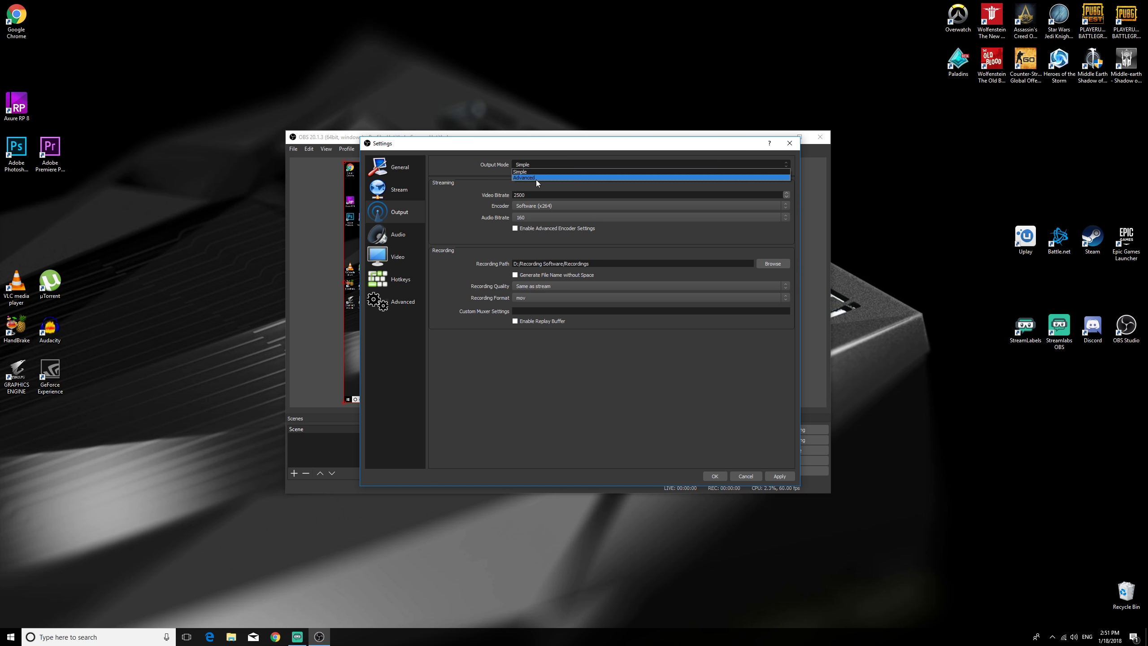
{"action": "left_click", "coordinate": [536, 178]}
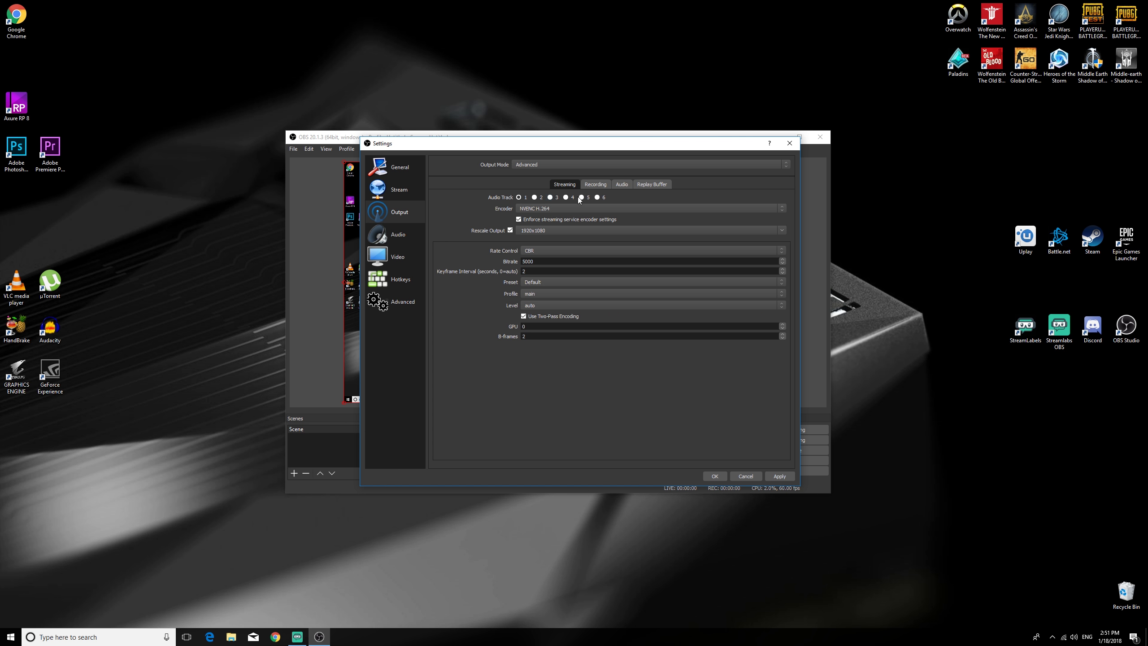
Compare the streaming options of the x264 and NVENC H.264 encoders, finishing with NVENC H.264 selected
{"action": "left_click", "coordinate": [547, 210]}
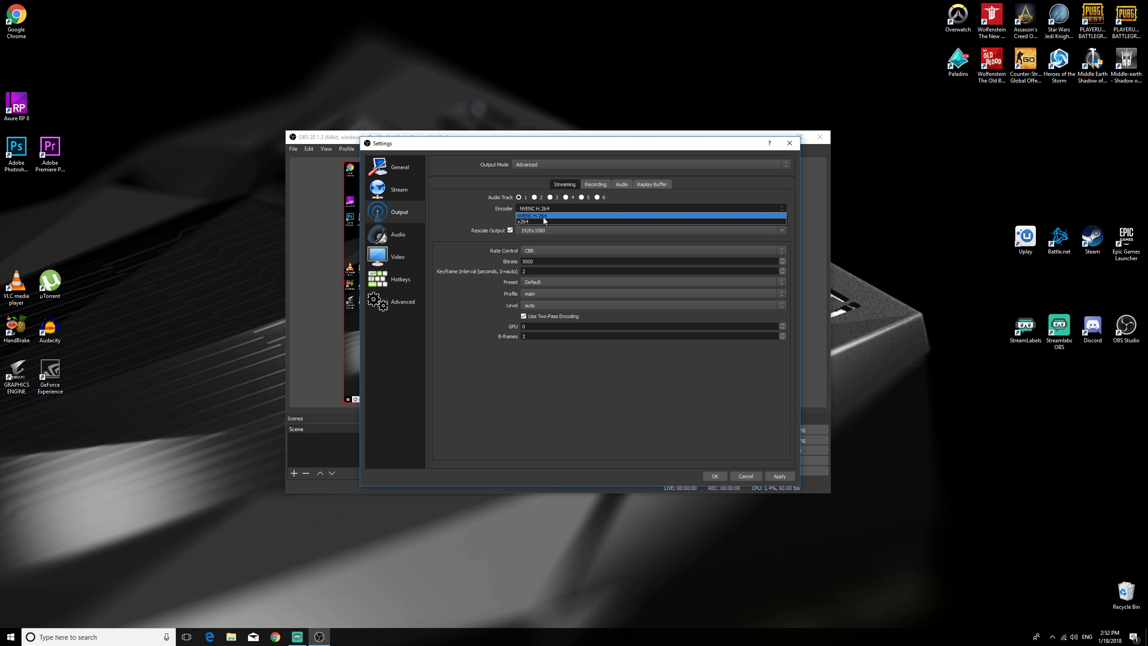
{"action": "left_click", "coordinate": [537, 222]}
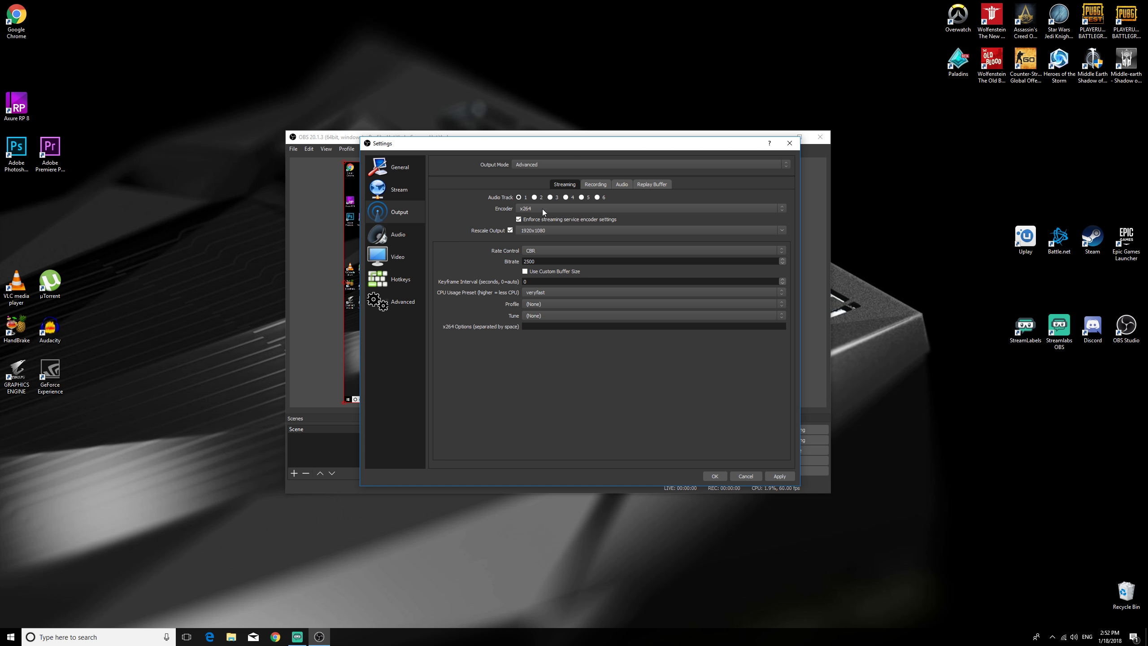
{"action": "left_click", "coordinate": [535, 207]}
{"action": "left_click", "coordinate": [534, 212]}
{"action": "left_click", "coordinate": [538, 209]}
{"action": "left_click", "coordinate": [541, 216]}
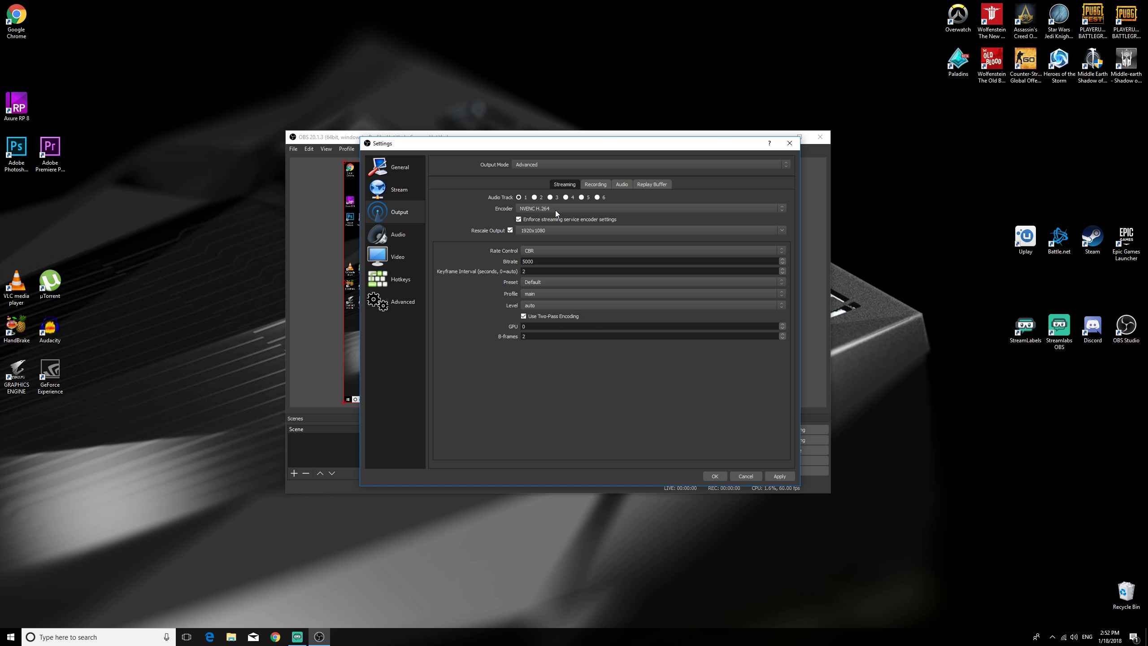
{"action": "left_click", "coordinate": [527, 206]}
{"action": "left_click", "coordinate": [533, 219]}
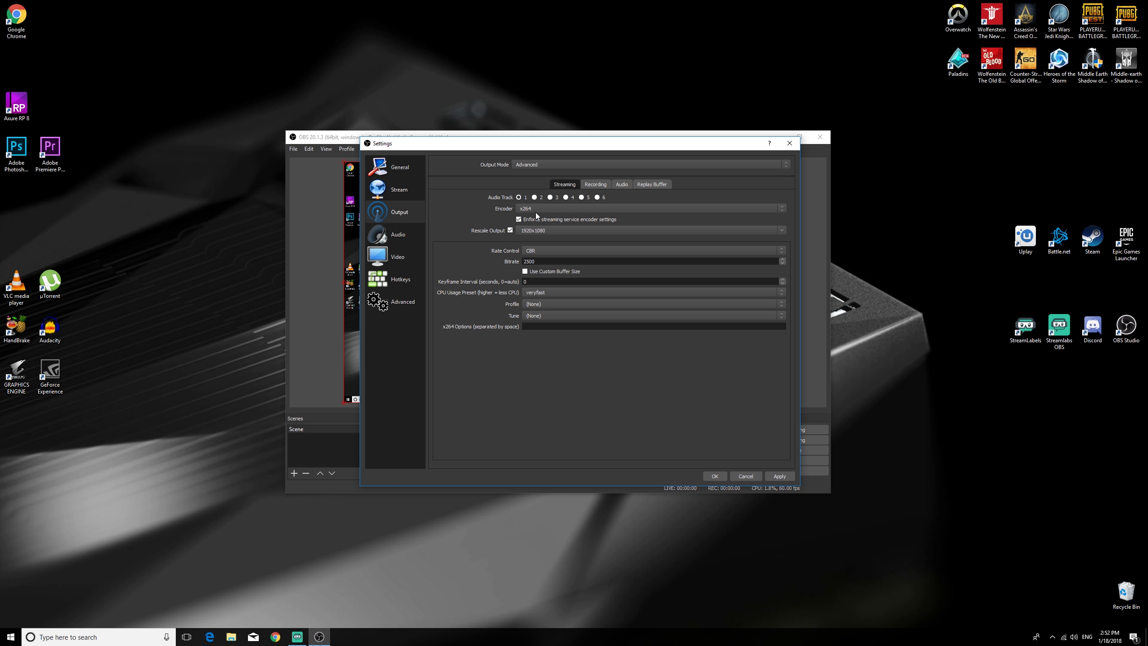
{"action": "left_click", "coordinate": [538, 212]}
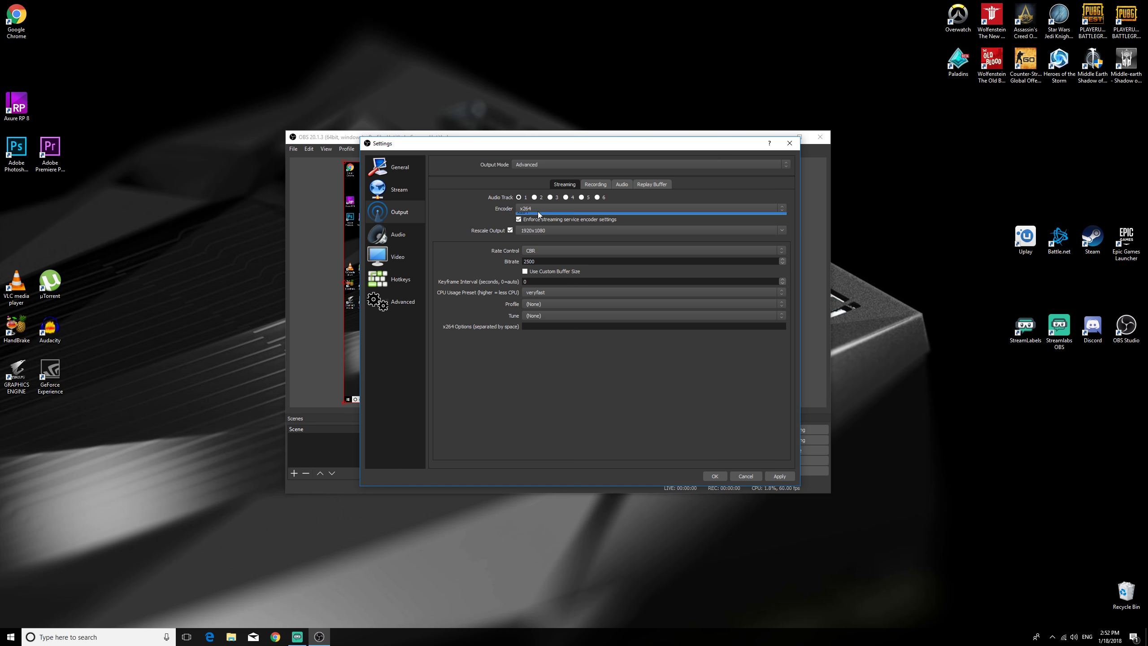
{"action": "left_click", "coordinate": [534, 217]}
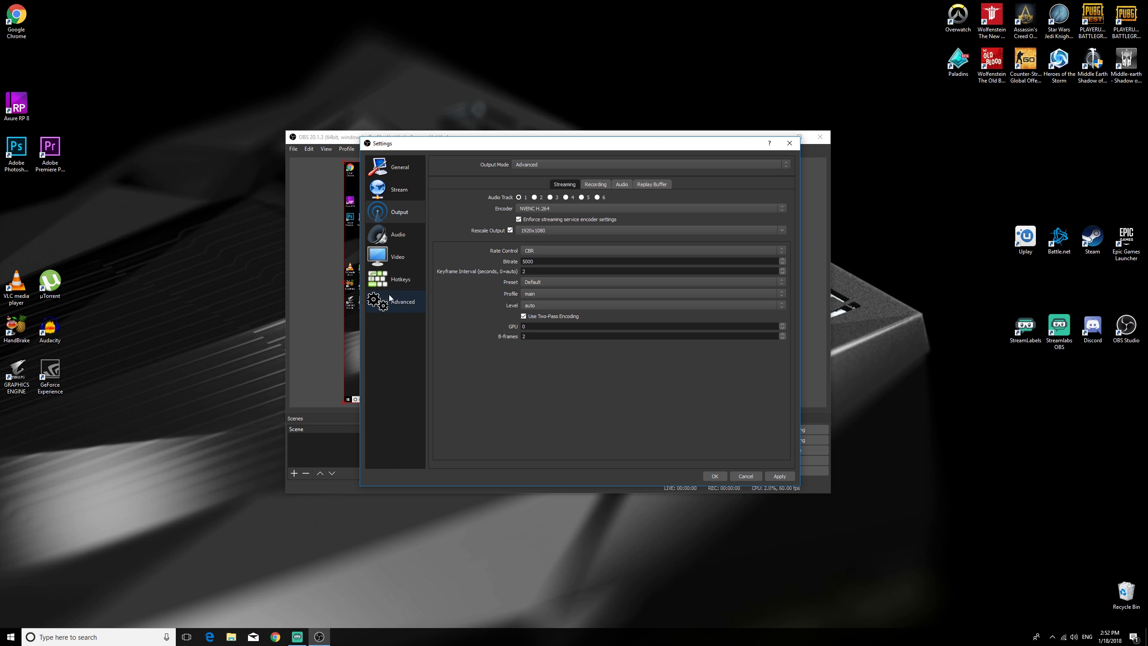
Set the video output (scaled) resolution to 1920x1080 and choose the Bicubic (Sharpened scaling, 16 samples) downscale filter
{"action": "left_click", "coordinate": [397, 256]}
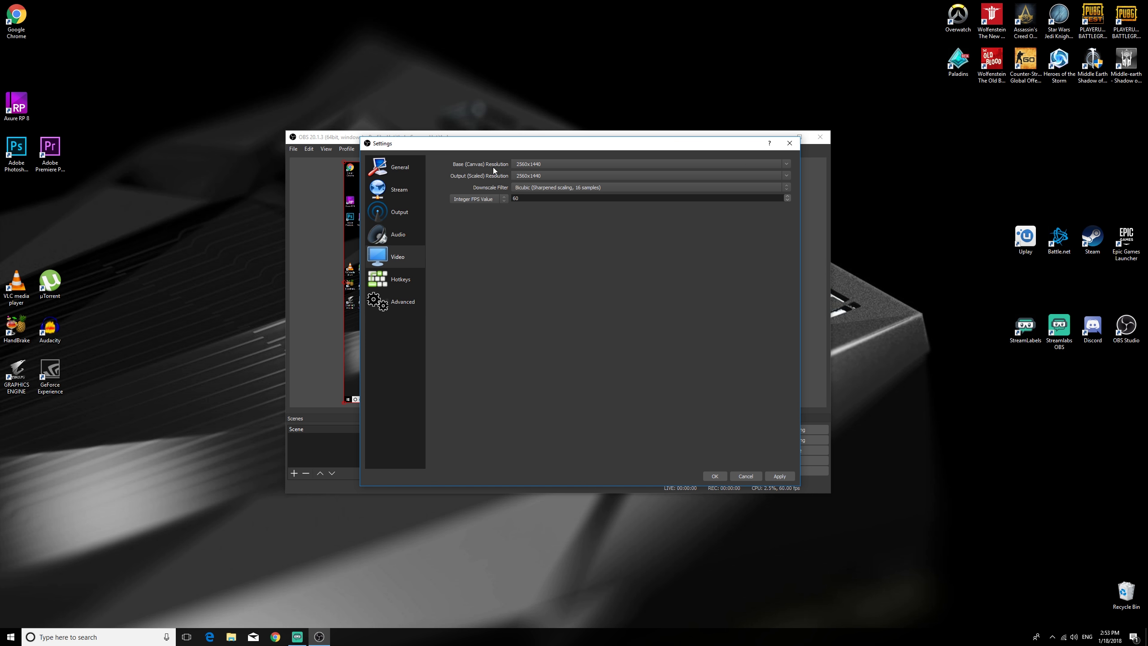
{"action": "left_click", "coordinate": [786, 176]}
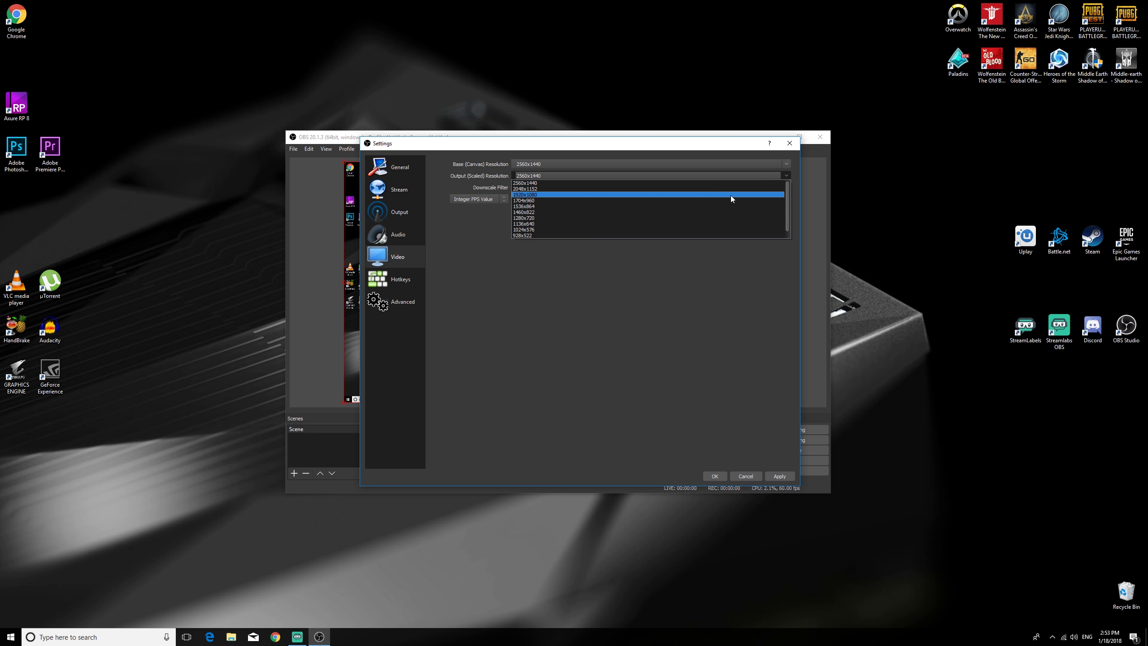
{"action": "left_click", "coordinate": [525, 195]}
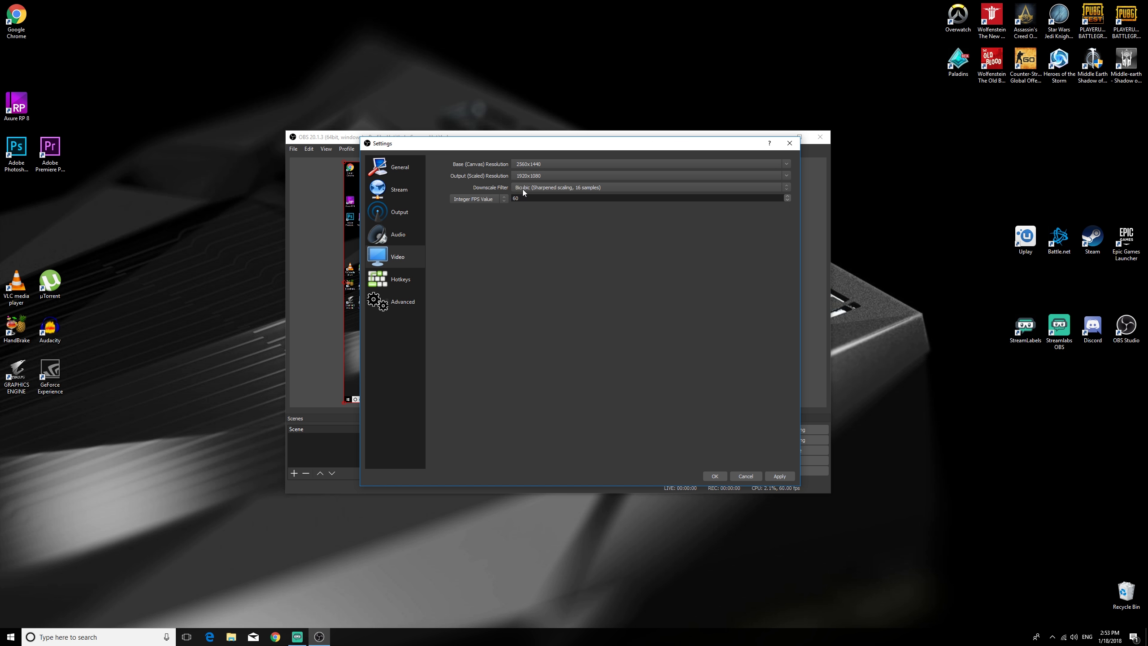
{"action": "left_click", "coordinate": [535, 190]}
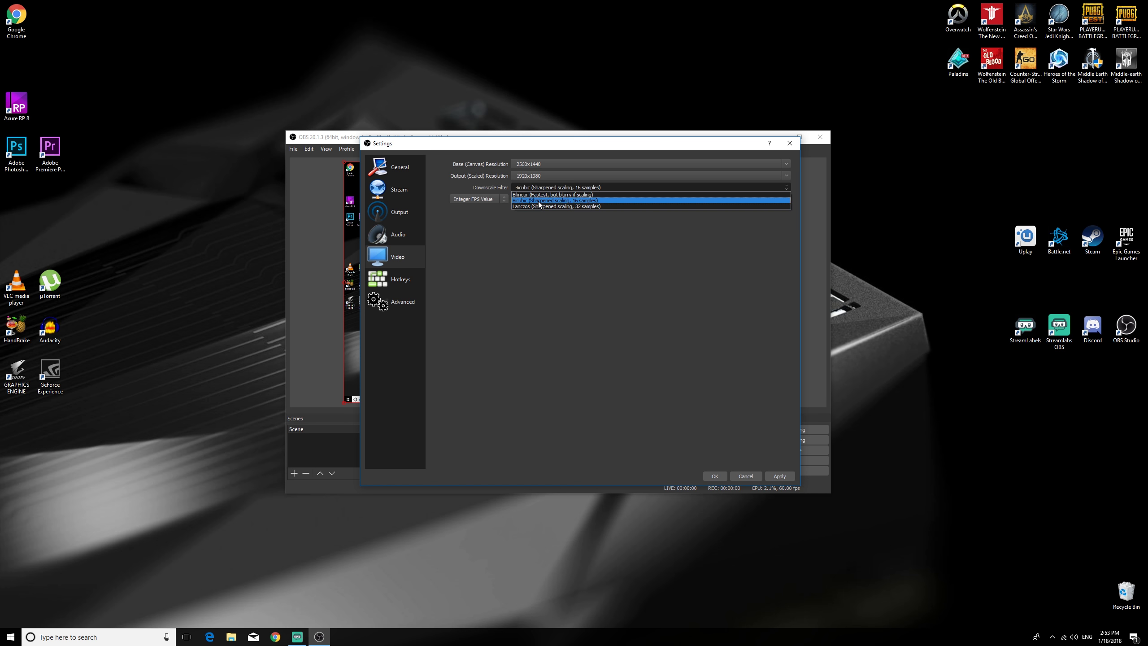
{"action": "left_click", "coordinate": [539, 201]}
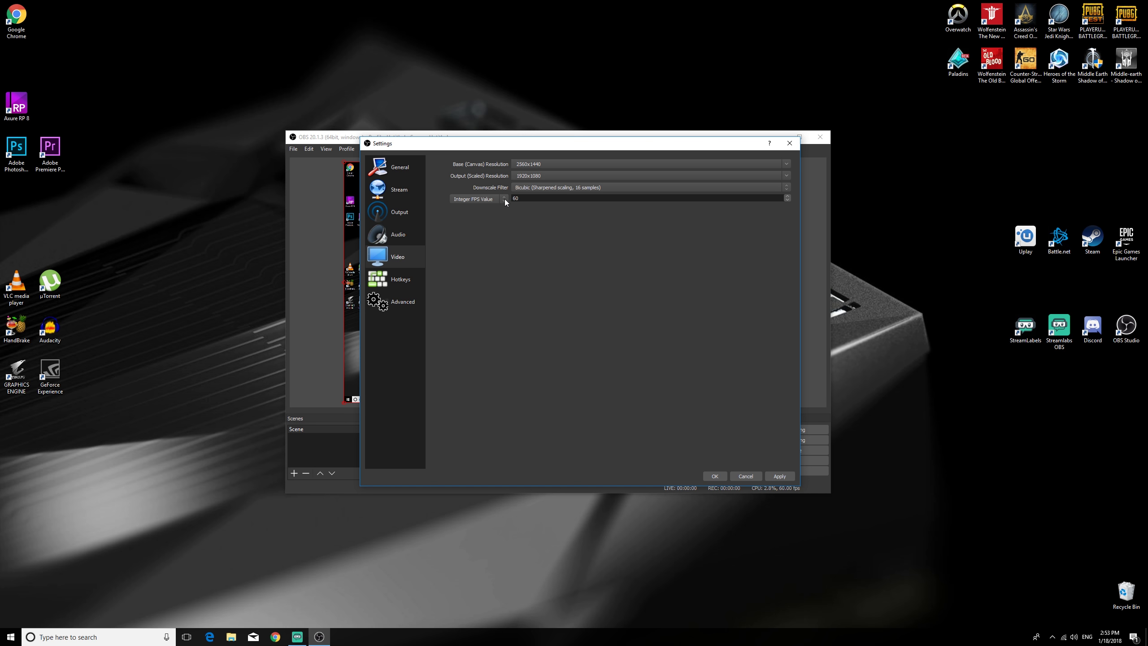
Switch the frame rate type to Common FPS Values and set it to 60
{"action": "left_click", "coordinate": [503, 199]}
{"action": "left_click", "coordinate": [492, 207]}
{"action": "left_click", "coordinate": [566, 200]}
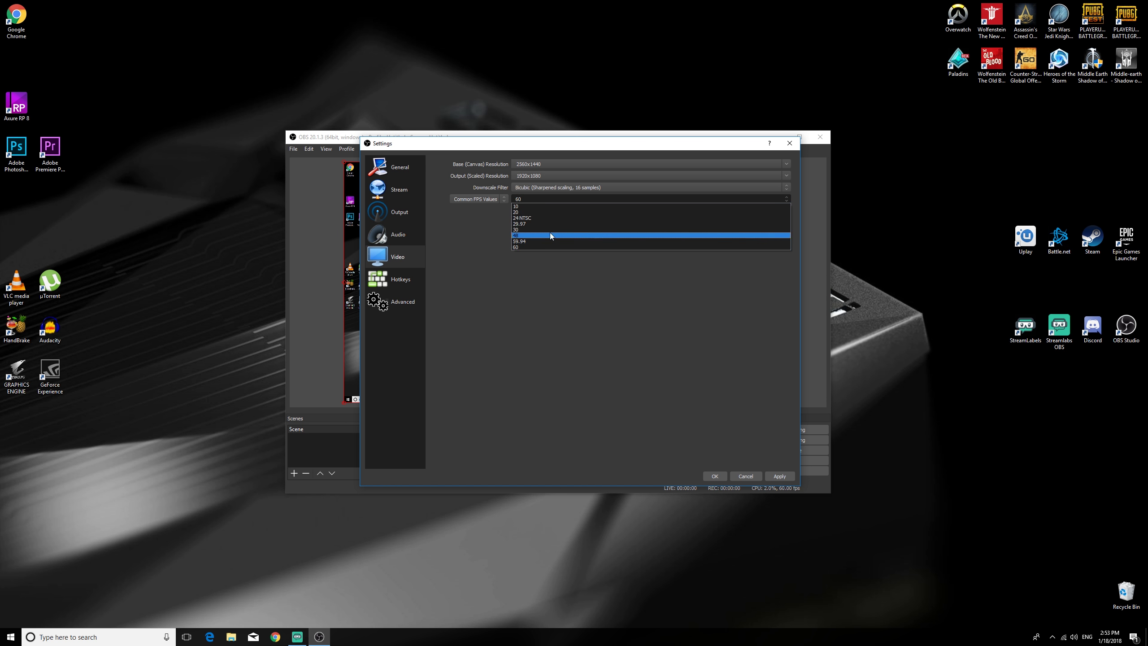
{"action": "left_click", "coordinate": [533, 247]}
Choose CBR as the streaming rate control in the Output settings and review the bitrate and keyframe interval fields
{"action": "left_click", "coordinate": [393, 217]}
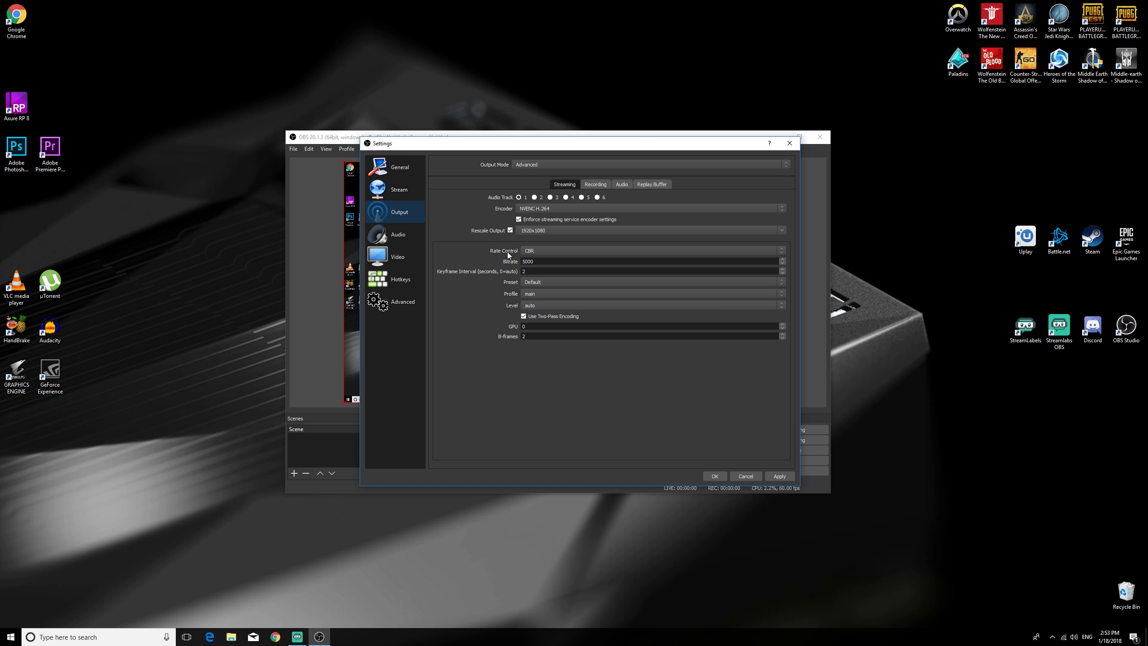
{"action": "left_click", "coordinate": [554, 254]}
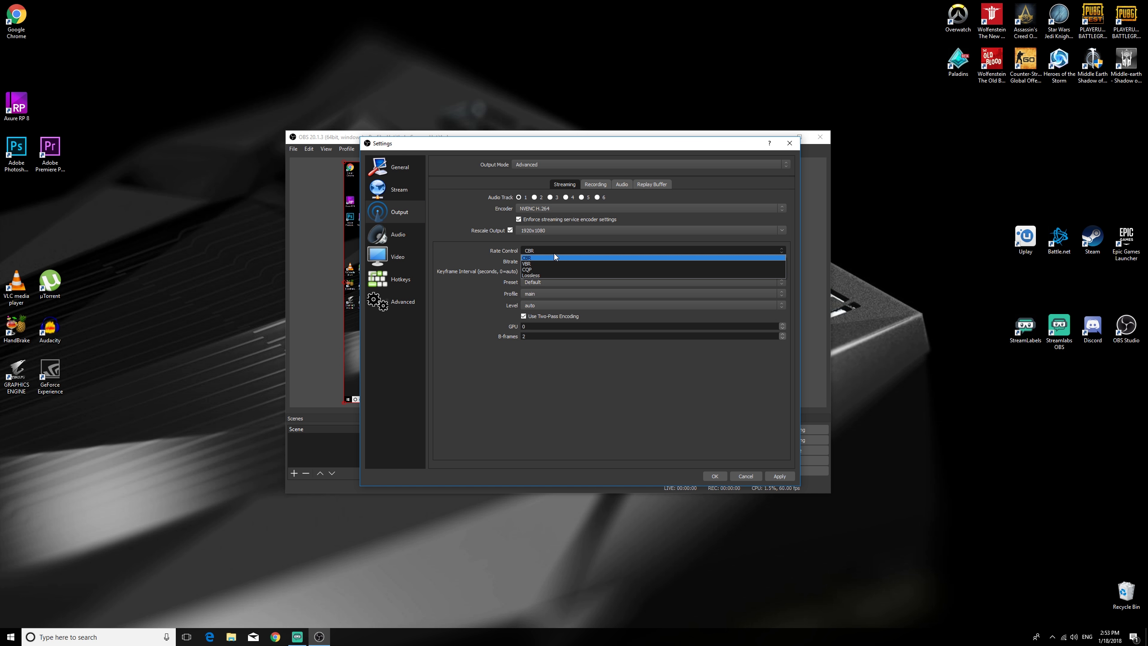
{"action": "left_click", "coordinate": [555, 257]}
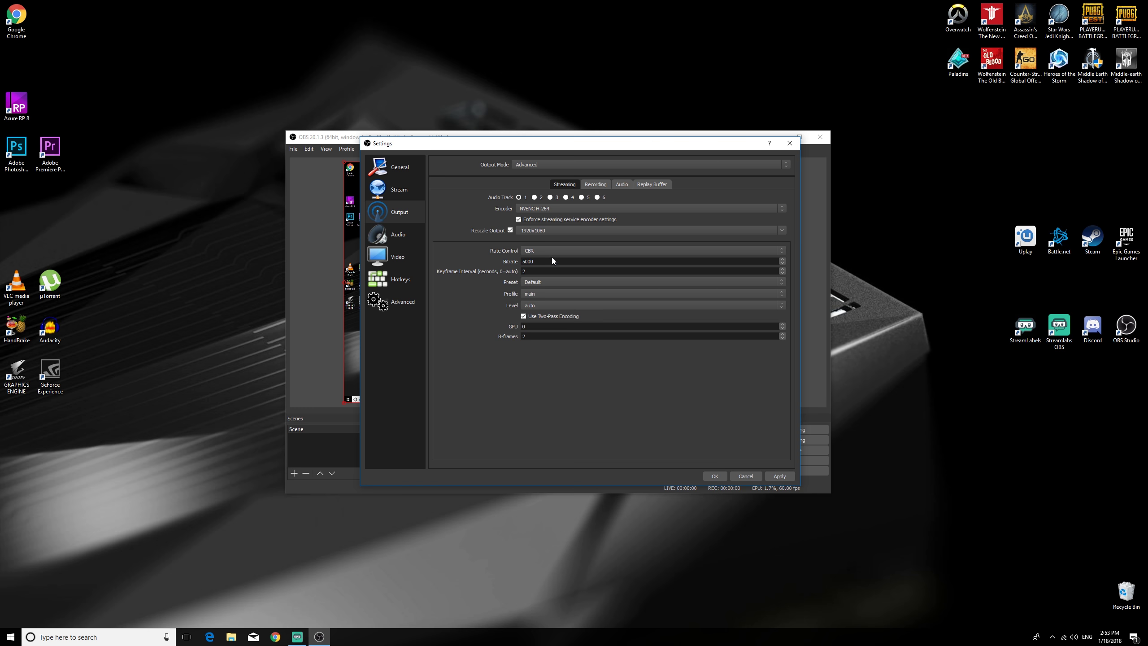
{"action": "left_click_drag", "start_coordinate": [535, 262], "coordinate": [517, 262]}
{"action": "left_click", "coordinate": [480, 252]}
{"action": "left_click_drag", "start_coordinate": [536, 258], "coordinate": [507, 260]}
{"action": "left_click_drag", "start_coordinate": [551, 260], "coordinate": [496, 260]}
{"action": "left_click", "coordinate": [532, 272]}
Cross-check the Video resolution and frame rate settings against the Output streaming settings and save the configuration
{"action": "left_click", "coordinate": [401, 257]}
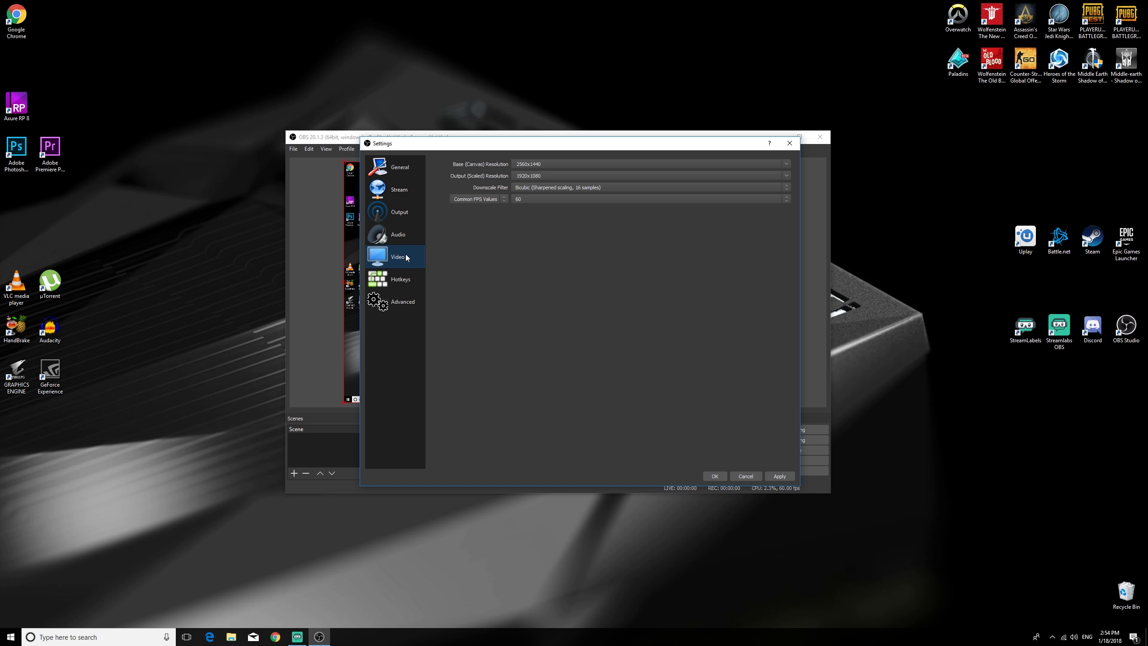
{"action": "left_click", "coordinate": [411, 208]}
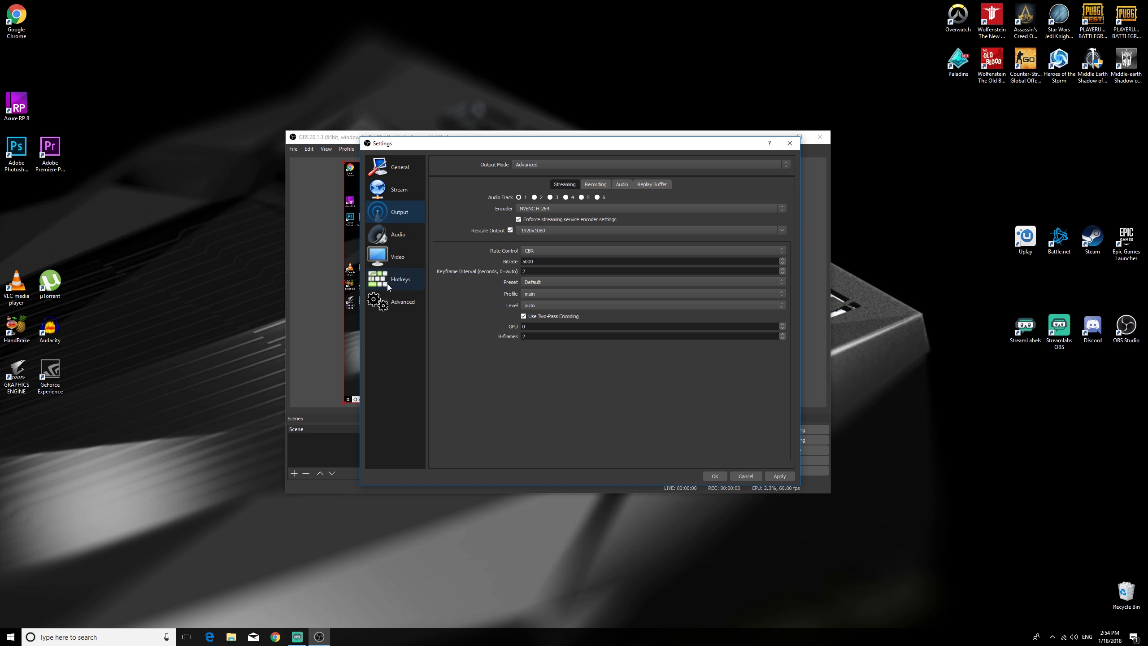
{"action": "left_click", "coordinate": [384, 258]}
{"action": "left_click", "coordinate": [399, 212]}
{"action": "left_click", "coordinate": [398, 256]}
{"action": "left_click", "coordinate": [400, 212]}
{"action": "left_click", "coordinate": [406, 257]}
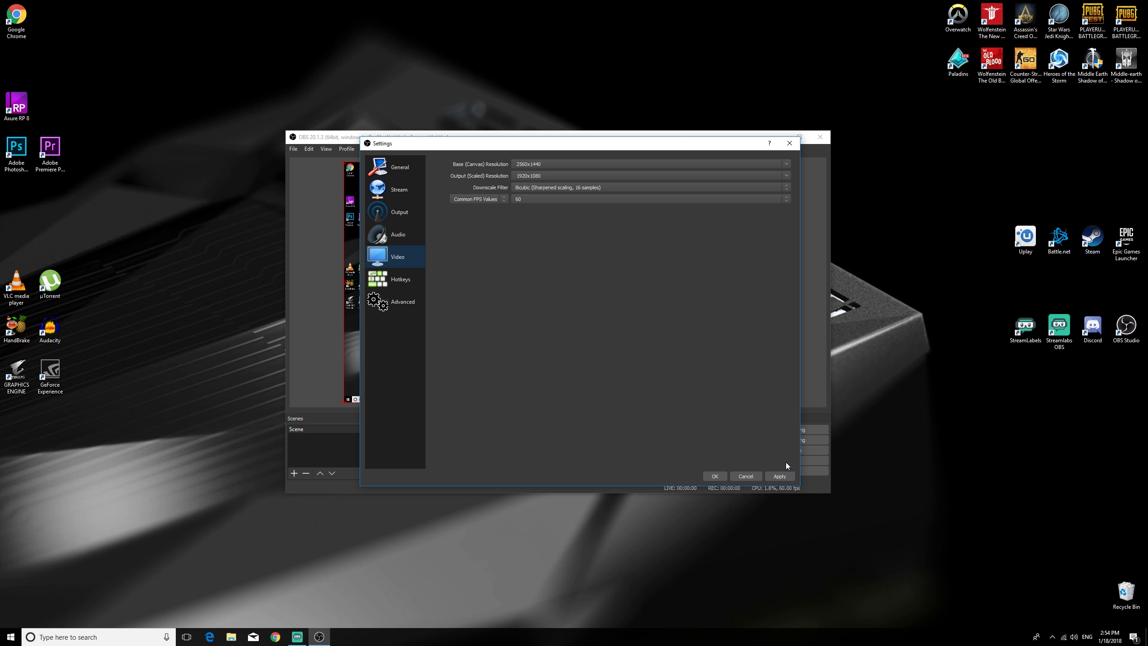
{"action": "left_click", "coordinate": [719, 476]}
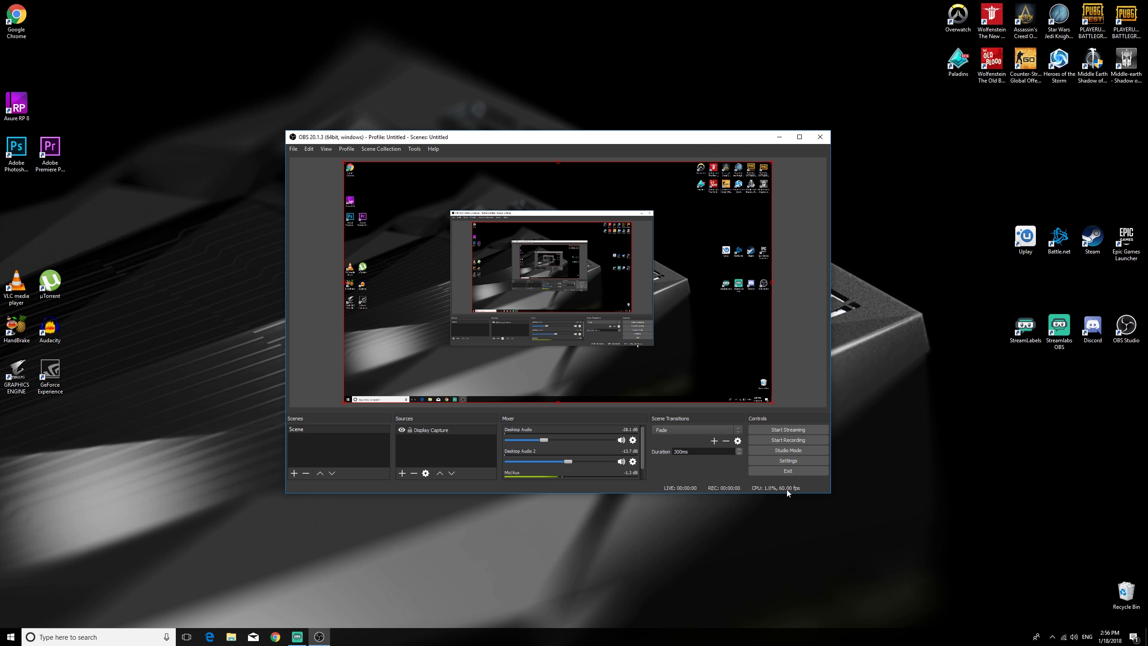
Open the Stats window, examine the rendering lag, encoding lag and dropped network frames figures, and close it
{"action": "left_click", "coordinate": [322, 149]}
{"action": "left_click", "coordinate": [344, 208]}
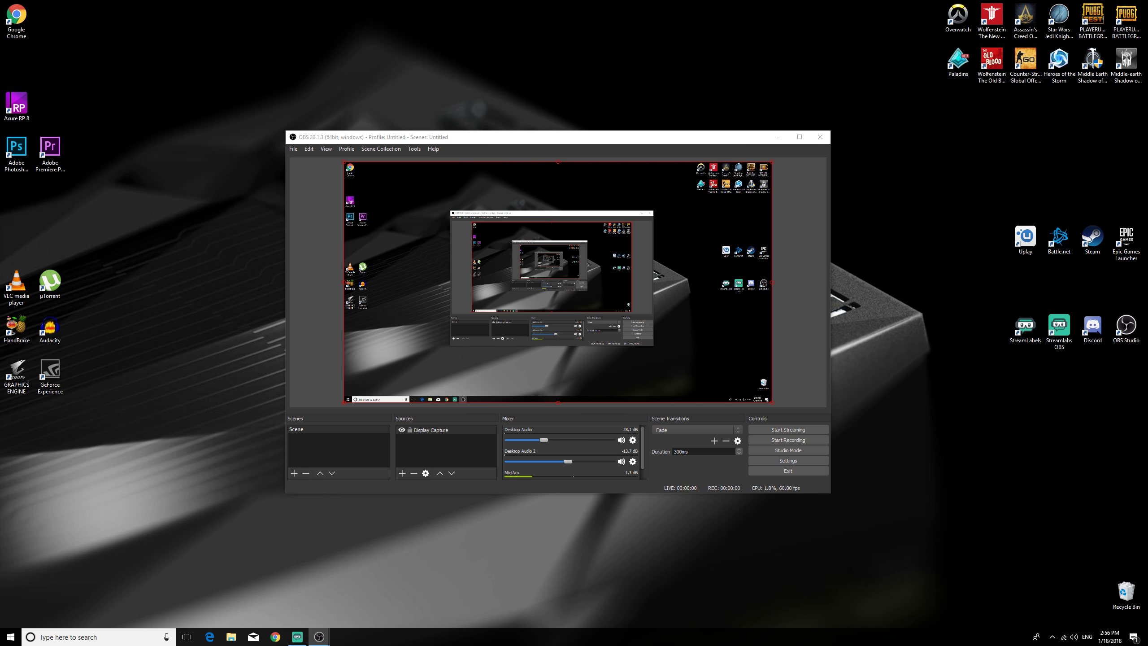
{"action": "left_click_drag", "start_coordinate": [585, 161], "coordinate": [479, 16]}
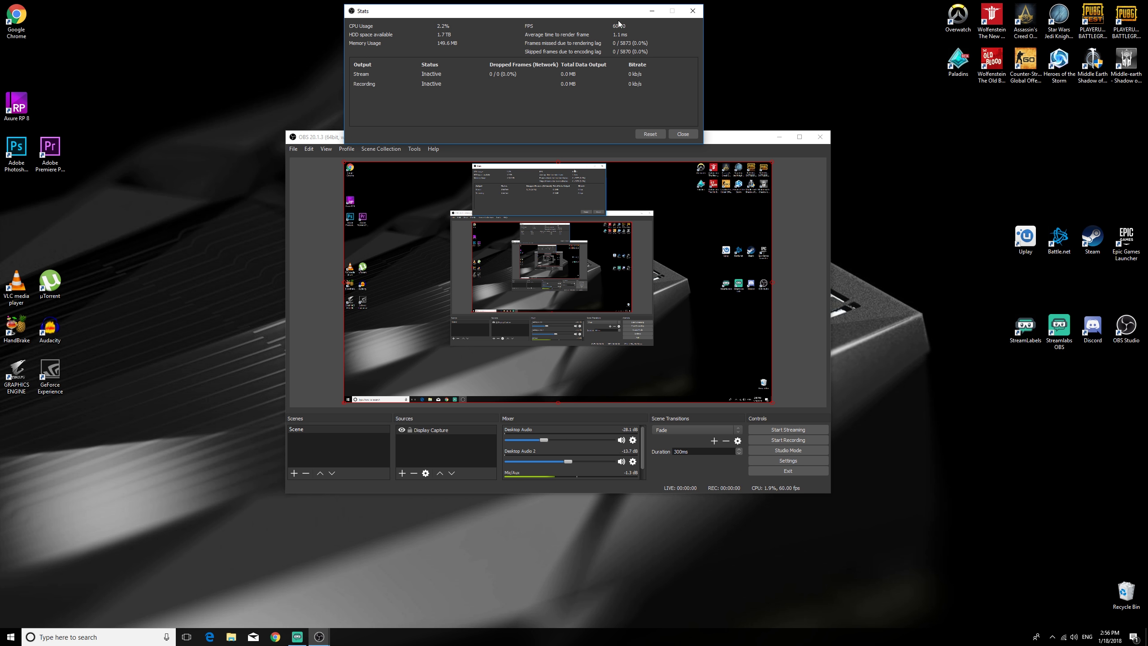
{"action": "left_click_drag", "start_coordinate": [484, 10], "coordinate": [688, 84]}
{"action": "left_click", "coordinate": [326, 149]}
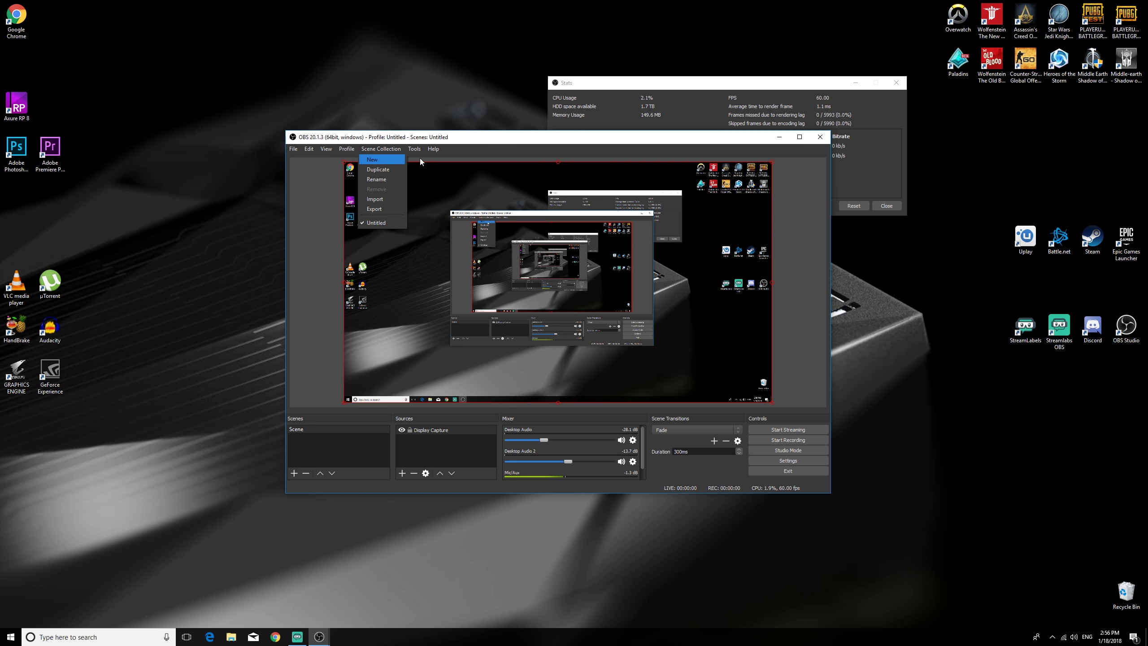
{"action": "left_click", "coordinate": [642, 86]}
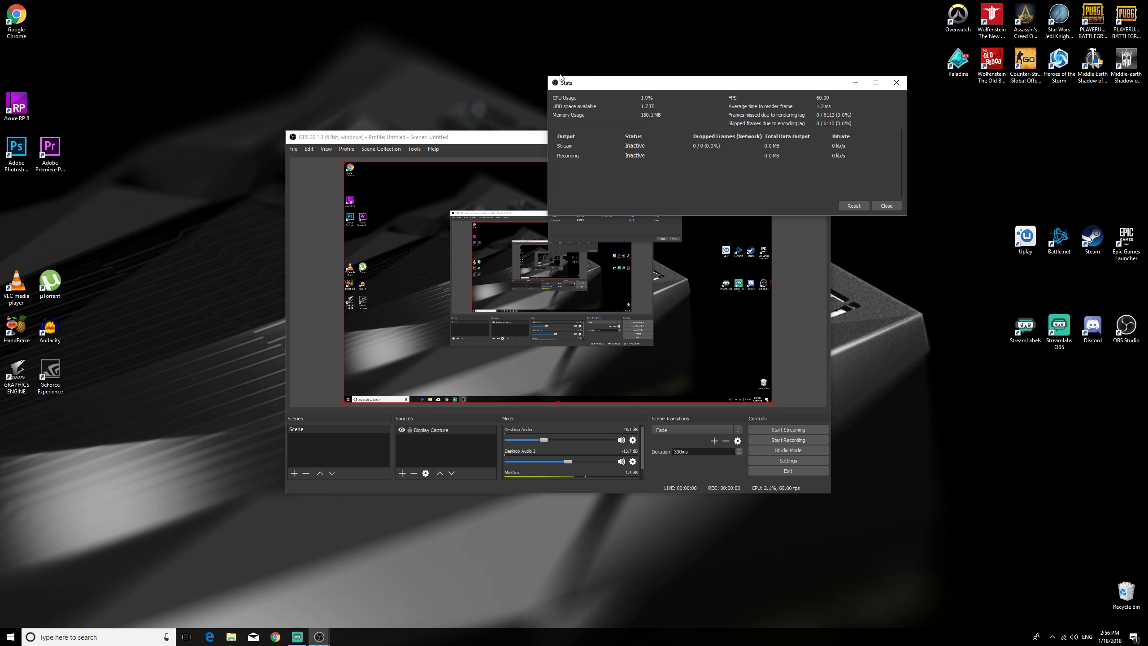
{"action": "left_click_drag", "start_coordinate": [635, 77], "coordinate": [452, 48]}
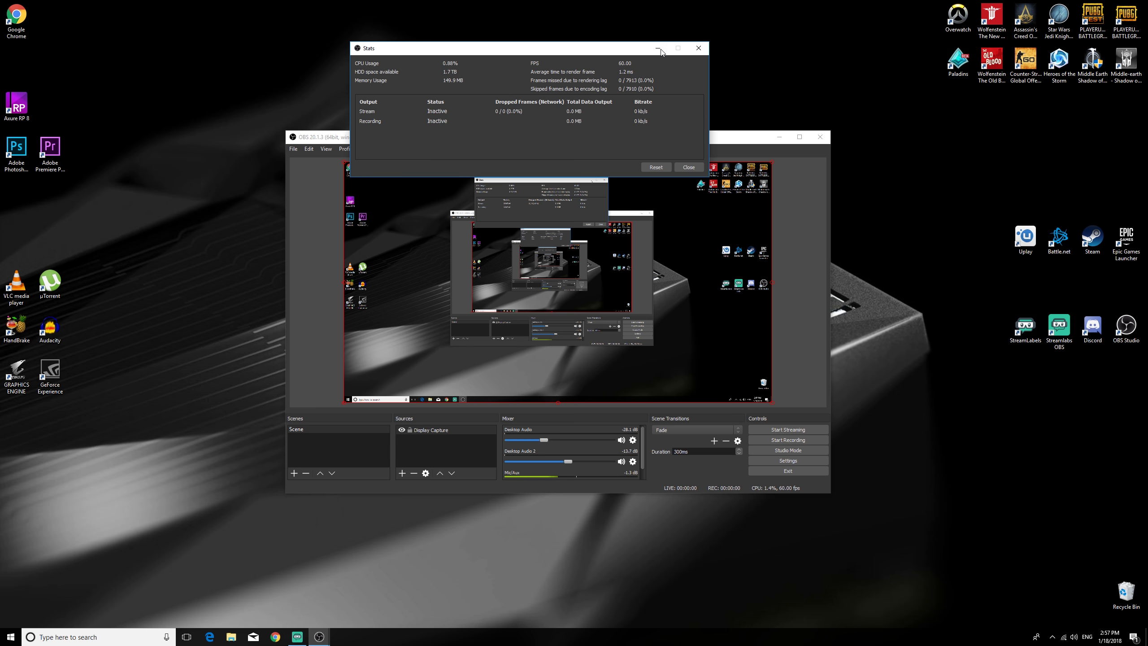
{"action": "left_click_drag", "start_coordinate": [609, 49], "coordinate": [348, 46]}
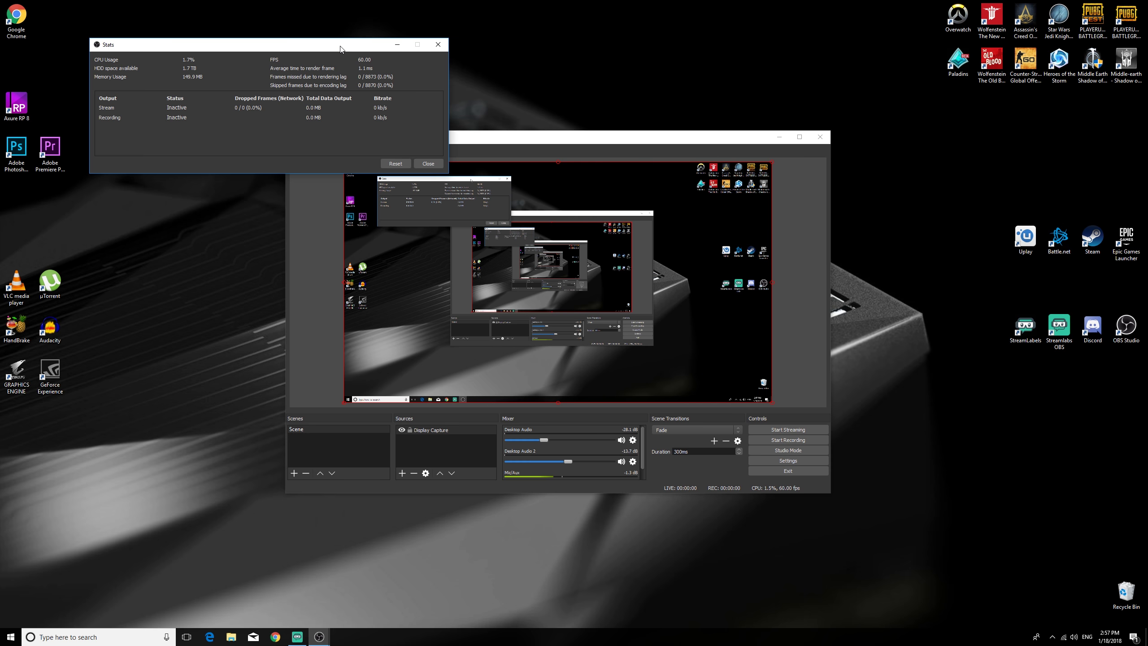
{"action": "left_click_drag", "start_coordinate": [339, 48], "coordinate": [318, 35]}
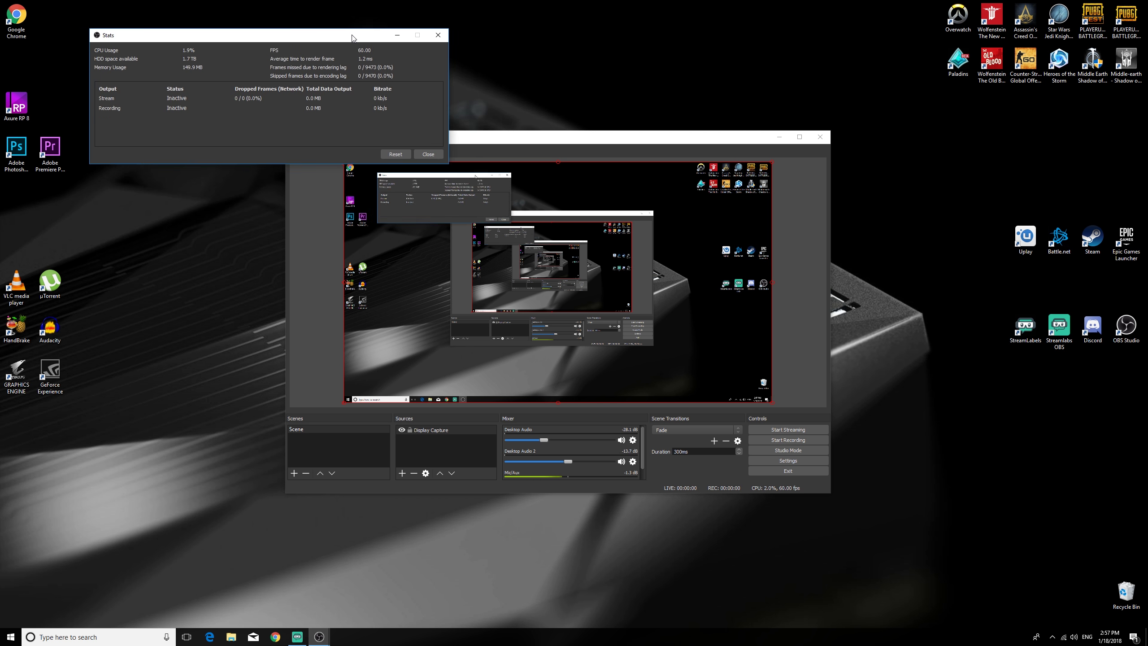
{"action": "left_click_drag", "start_coordinate": [332, 35], "coordinate": [633, 238]}
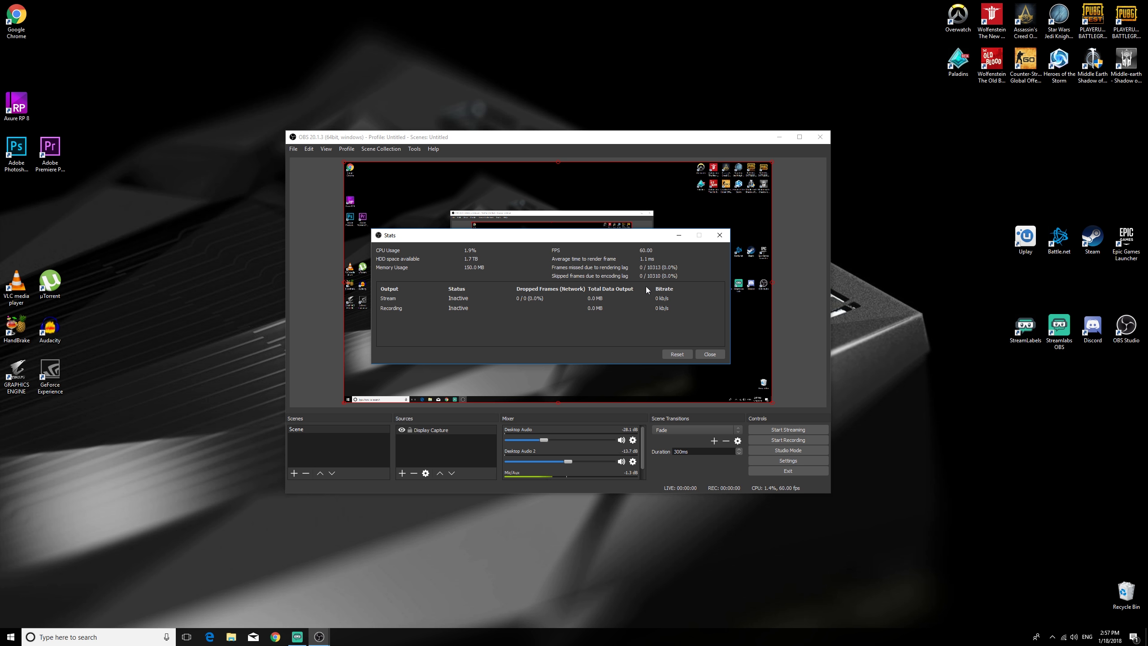
{"action": "left_click", "coordinate": [709, 354]}
Reopen the streaming Output settings to review the bitrate, and move the Settings window clear of the main window's controls
{"action": "left_click", "coordinate": [788, 460]}
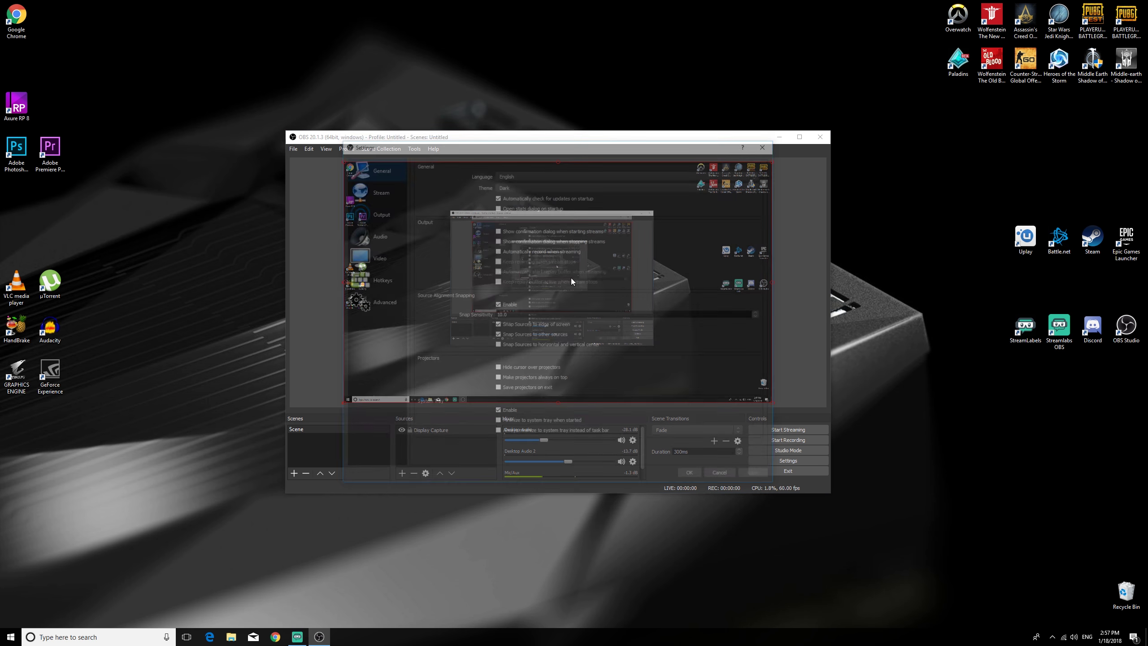
{"action": "left_click", "coordinate": [365, 211]}
{"action": "left_click", "coordinate": [518, 262]}
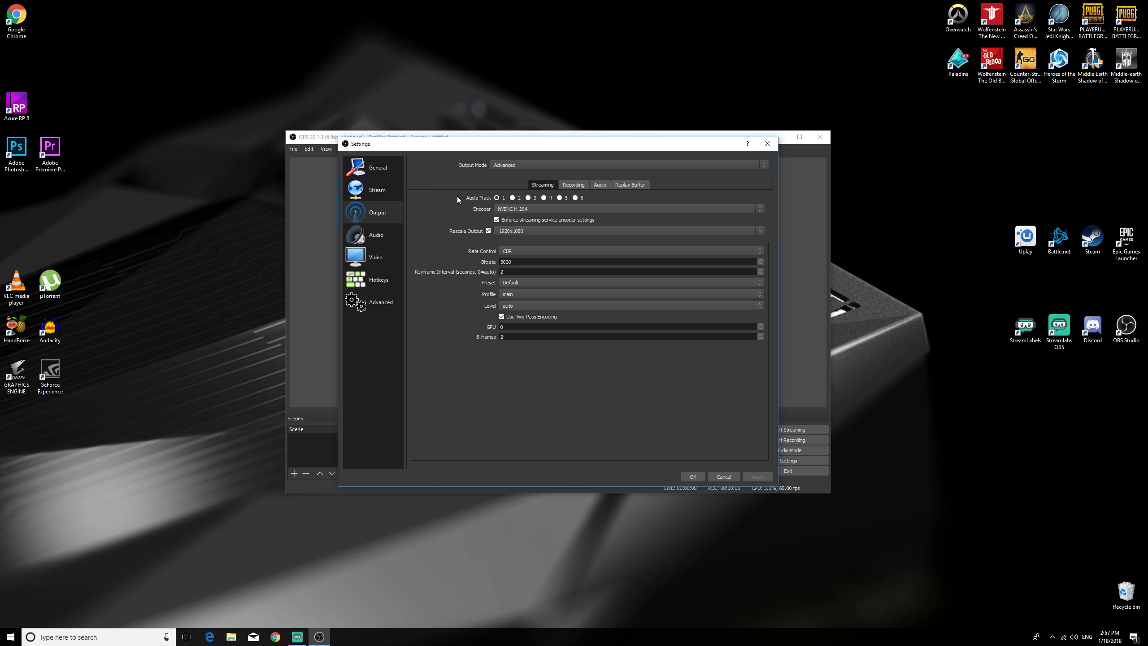
{"action": "left_click_drag", "start_coordinate": [585, 150], "coordinate": [335, 131]}
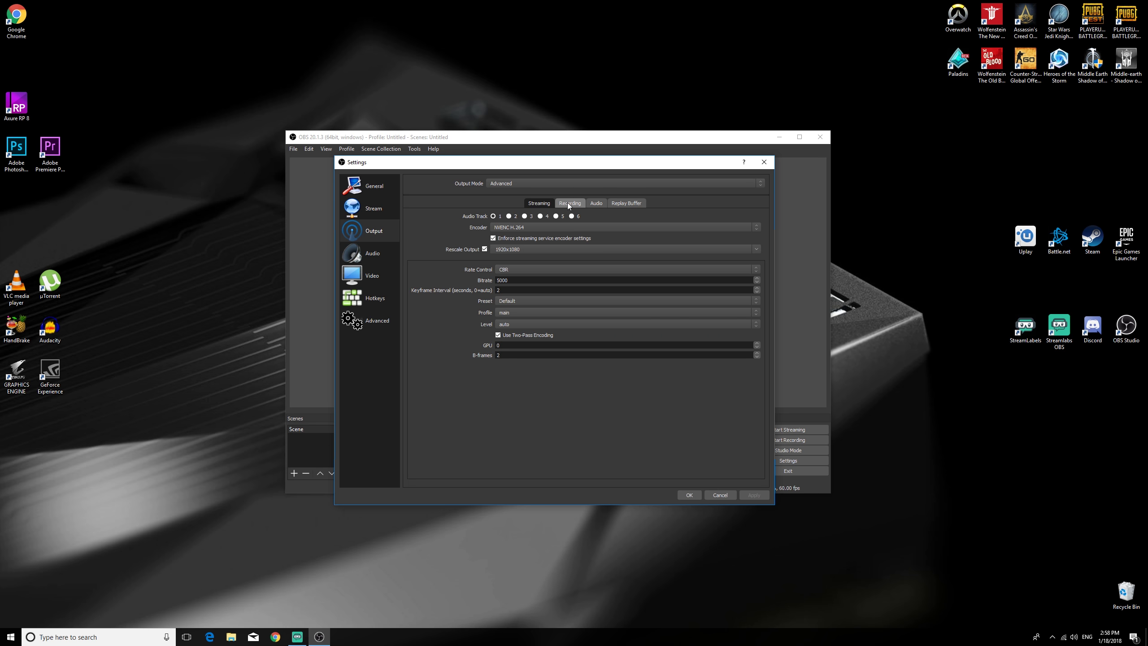
{"action": "left_click_drag", "start_coordinate": [570, 163], "coordinate": [279, 35]}
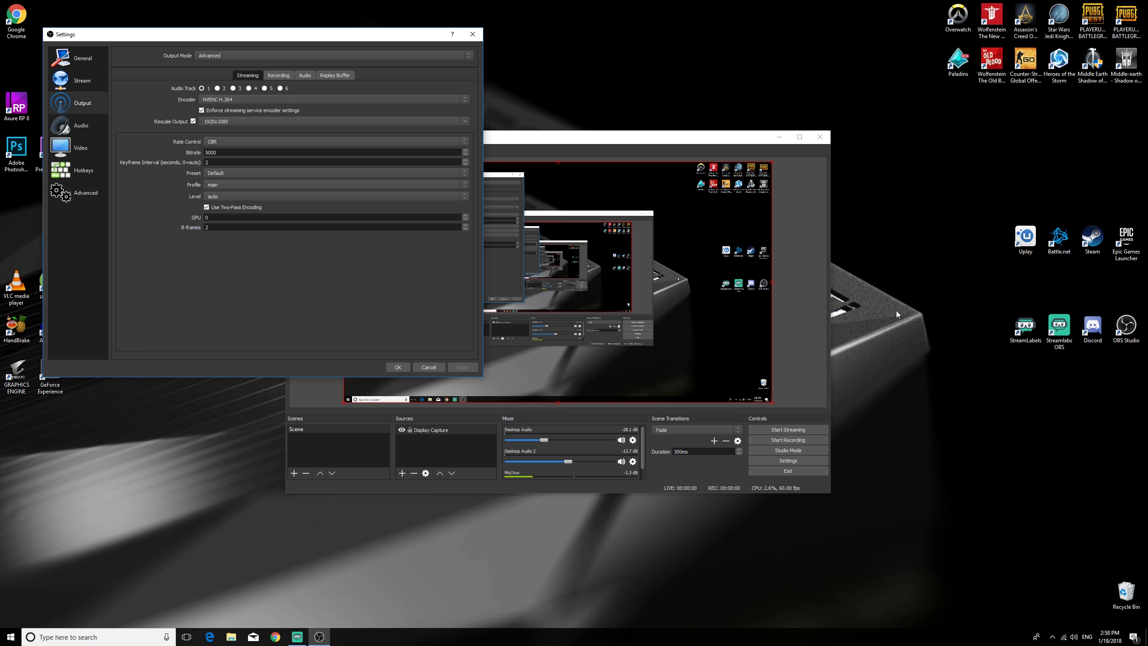